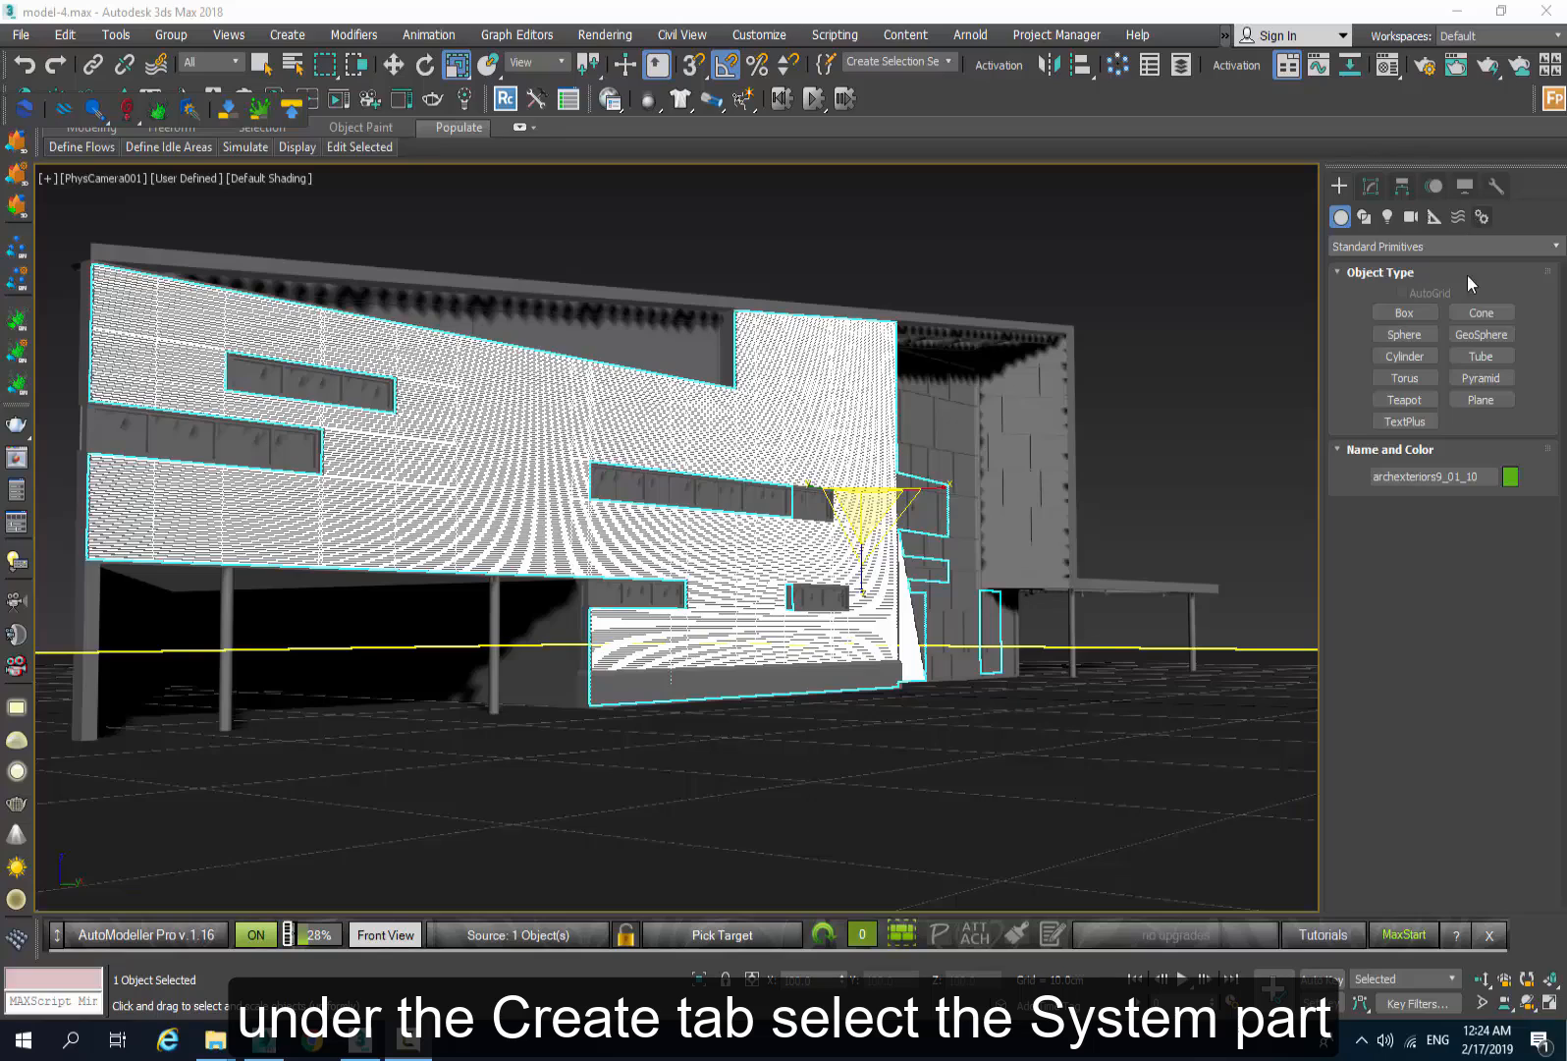
# Create a Daylight system in the perspective view, with the compass beside the building and an orbital scale of about 176 cm.
pyautogui.click(1476, 212)
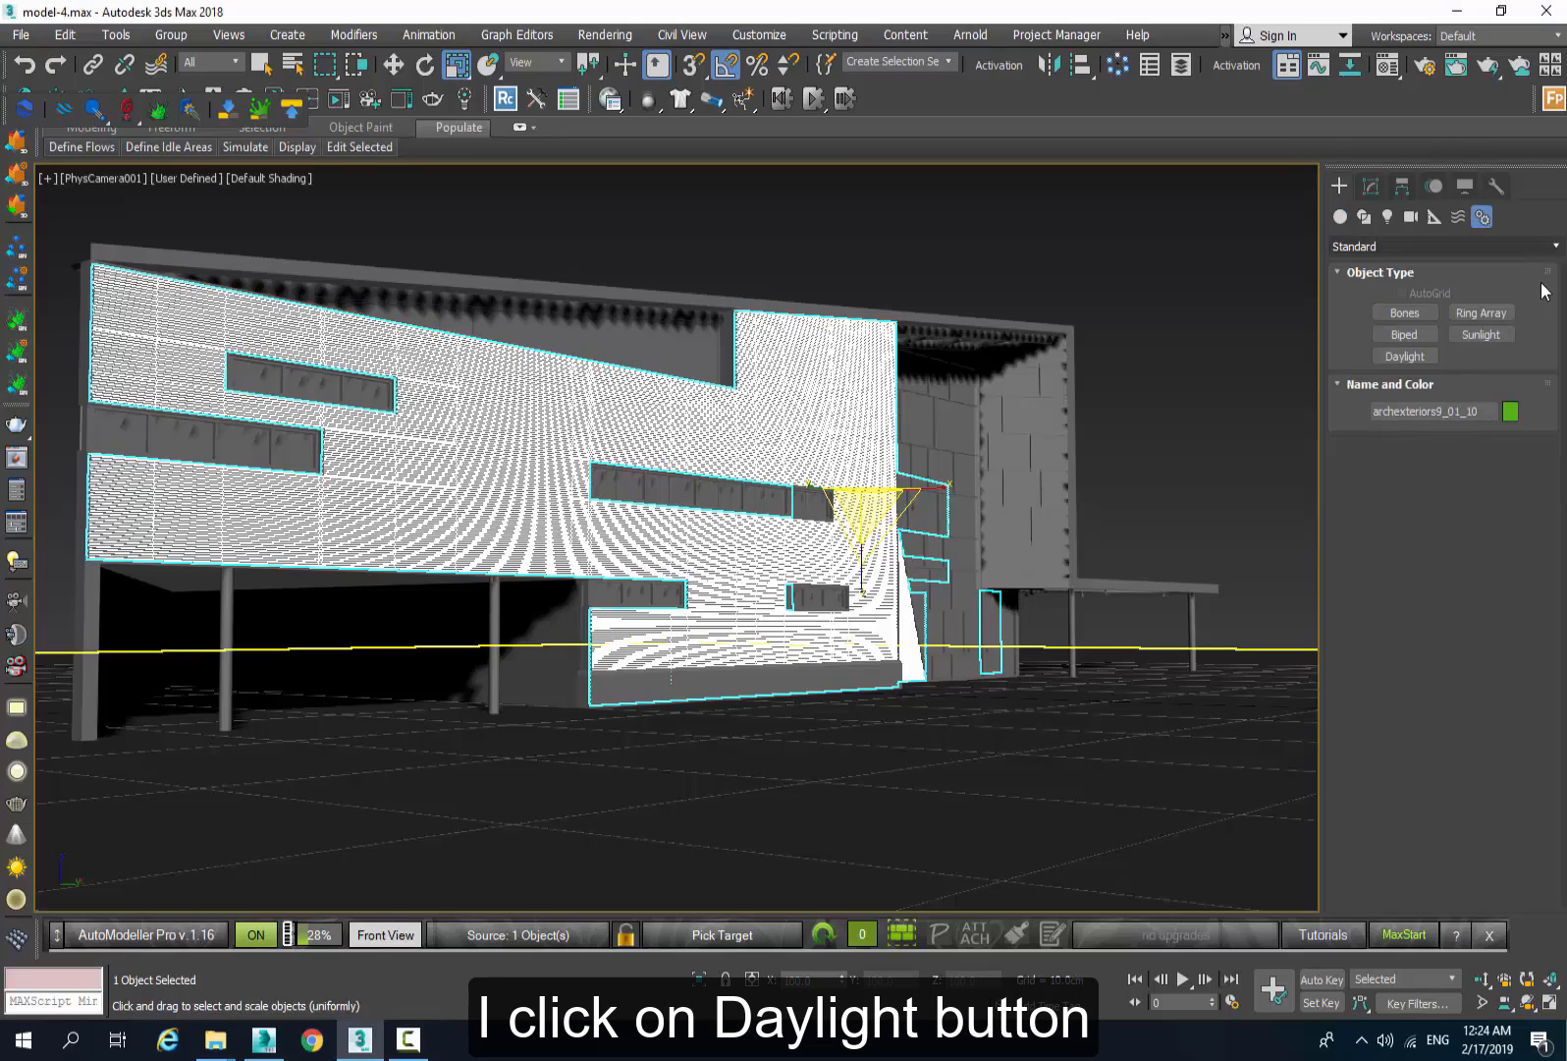
pyautogui.click(1412, 358)
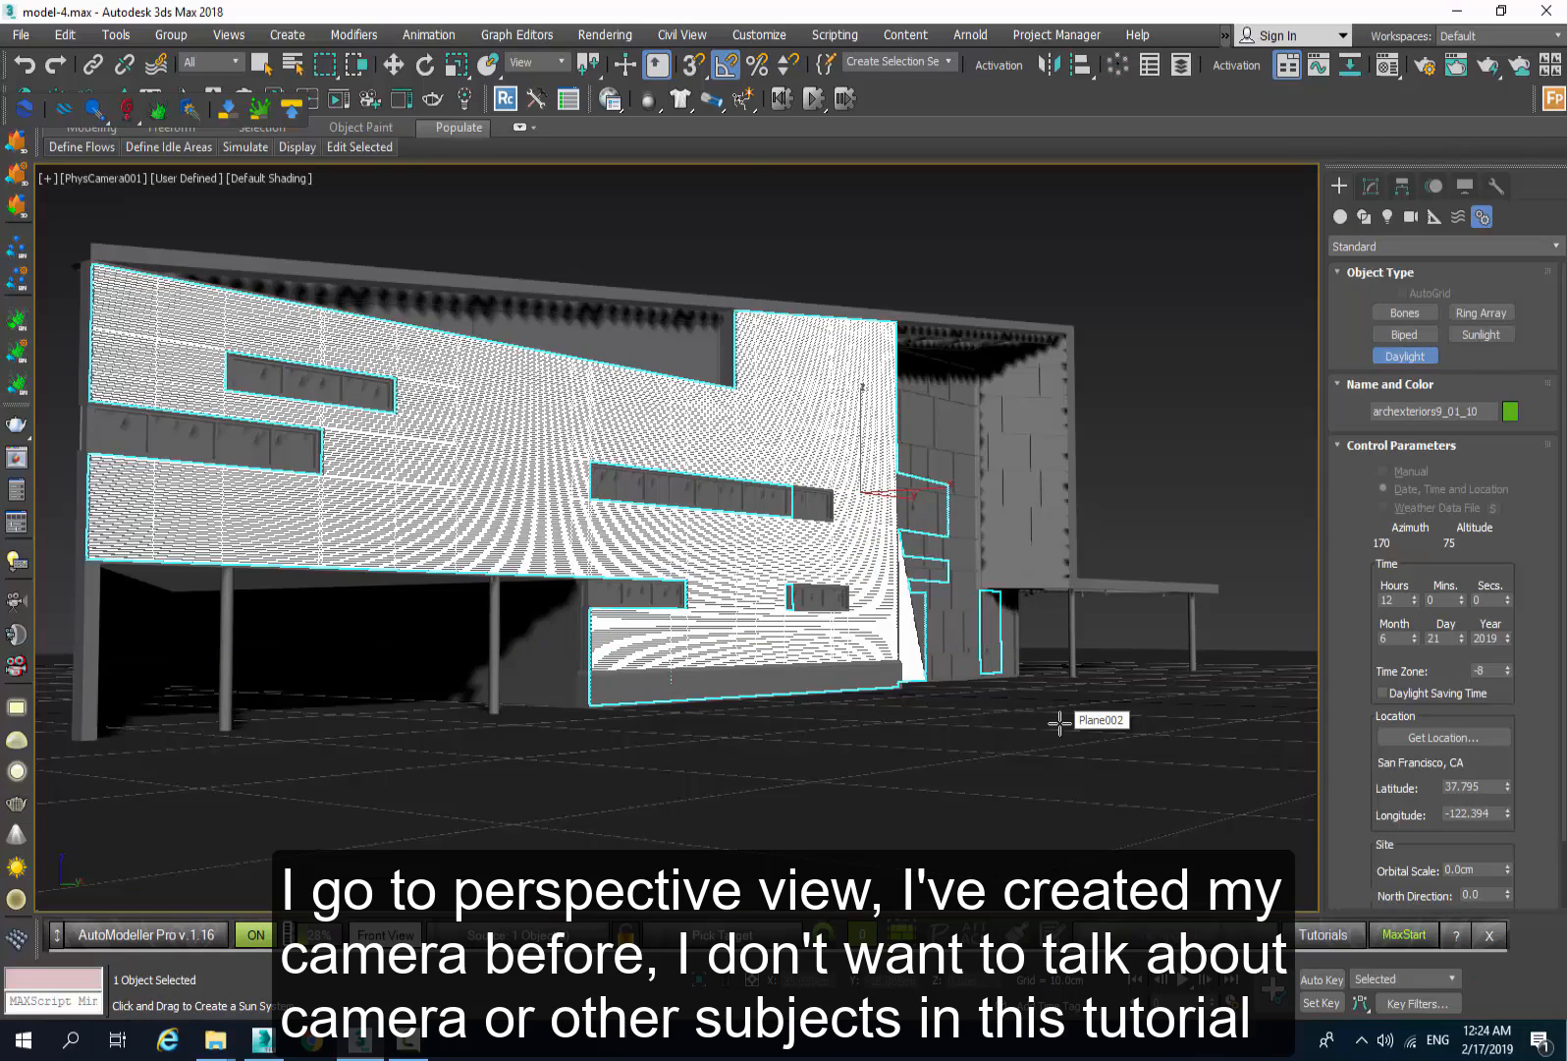
pyautogui.press('p')
pyautogui.keyDown('alt'); pyautogui.moveTo(863, 724); pyautogui.dragTo(812, 634, button='middle'); pyautogui.keyUp('alt')
pyautogui.scroll(3, 746, 633)
pyautogui.scroll(-1, 766, 633)
pyautogui.scroll(-5, 781, 636)
pyautogui.moveTo(815, 580); pyautogui.dragTo(969, 772)
pyautogui.scroll(-5, 834, 491)
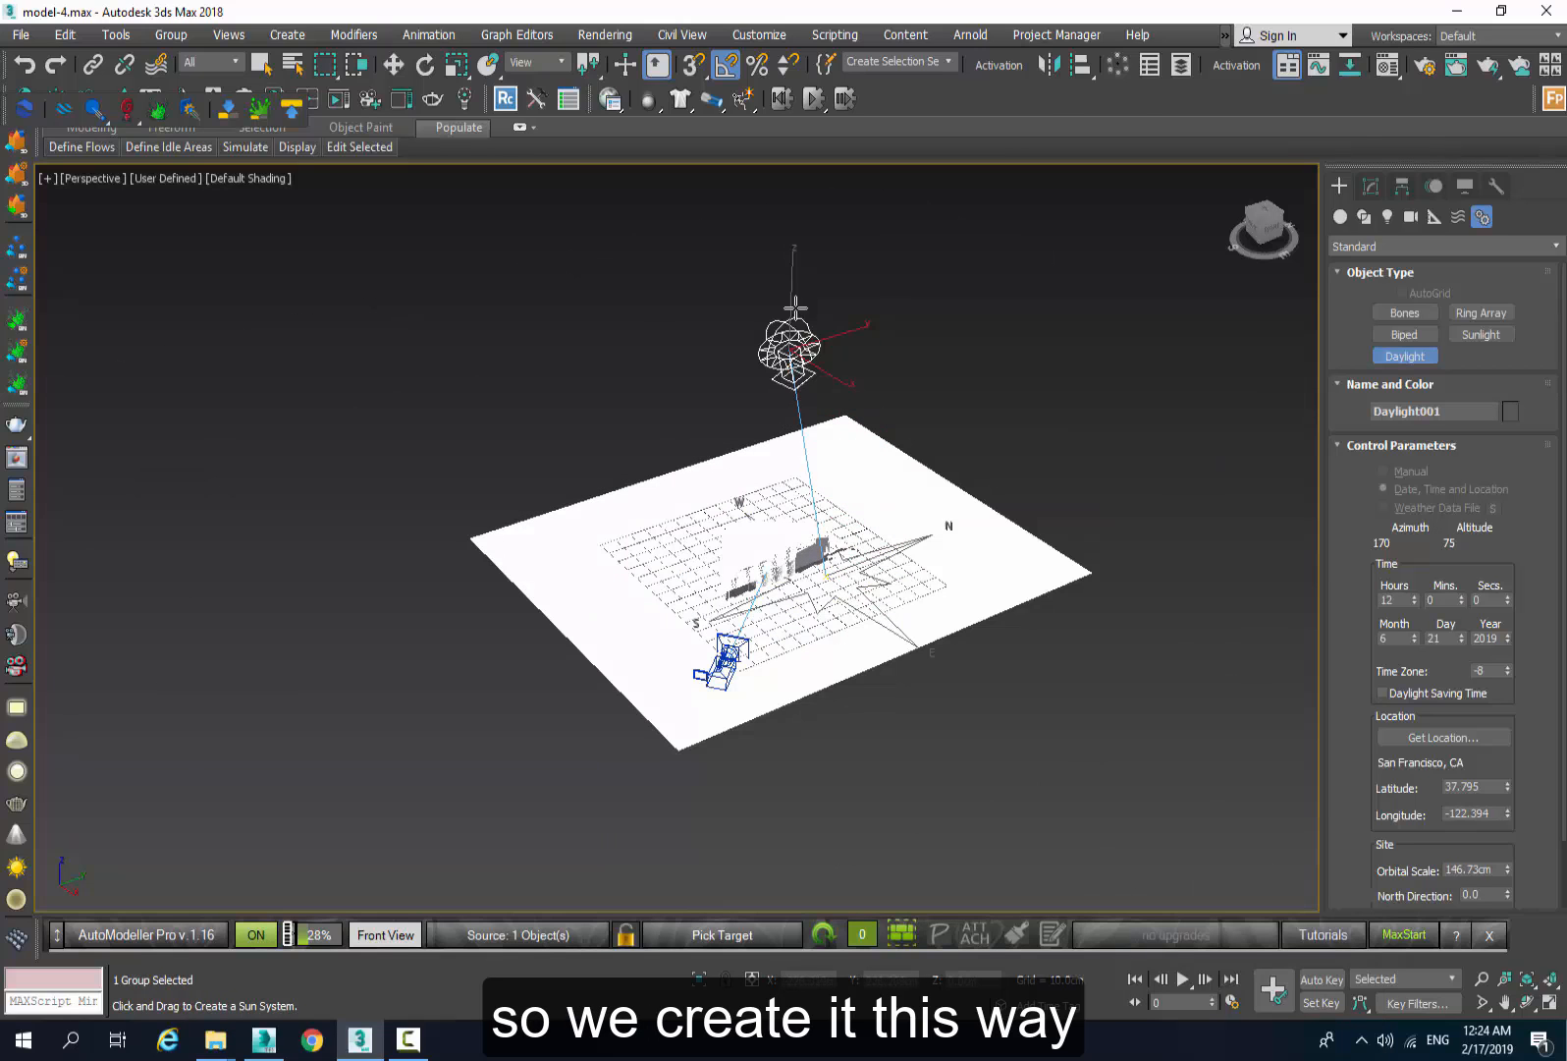
pyautogui.click(811, 280)
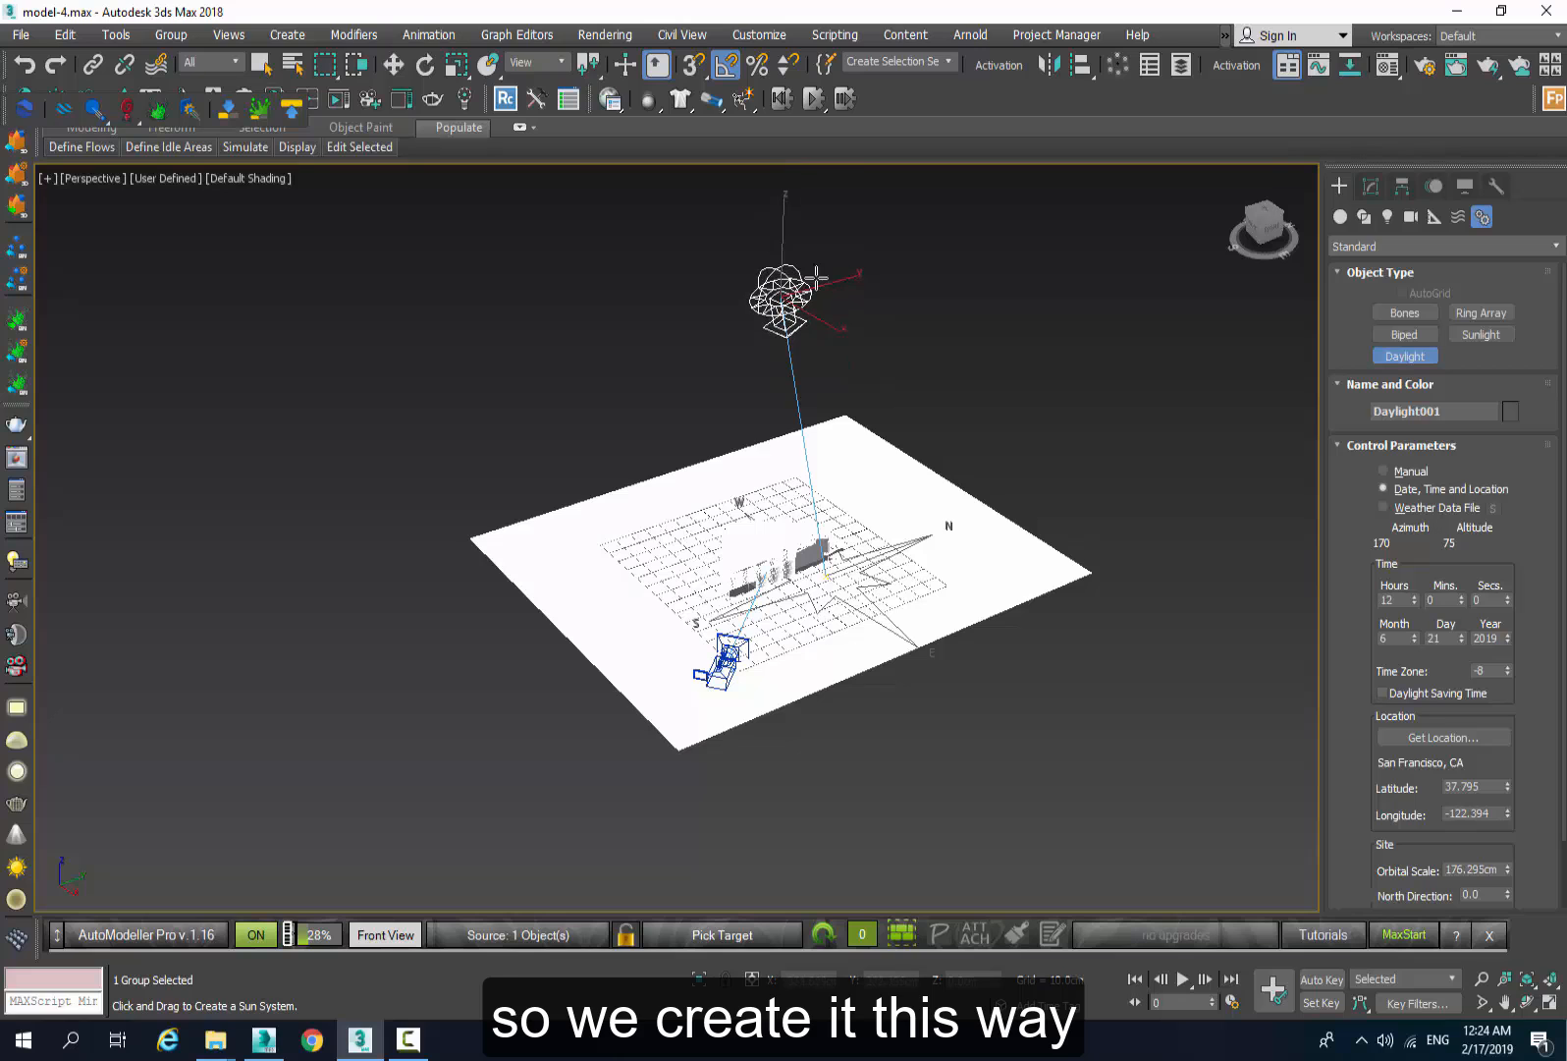
pyautogui.press('r')
pyautogui.moveTo(726, 608); pyautogui.dragTo(731, 641, button='middle')
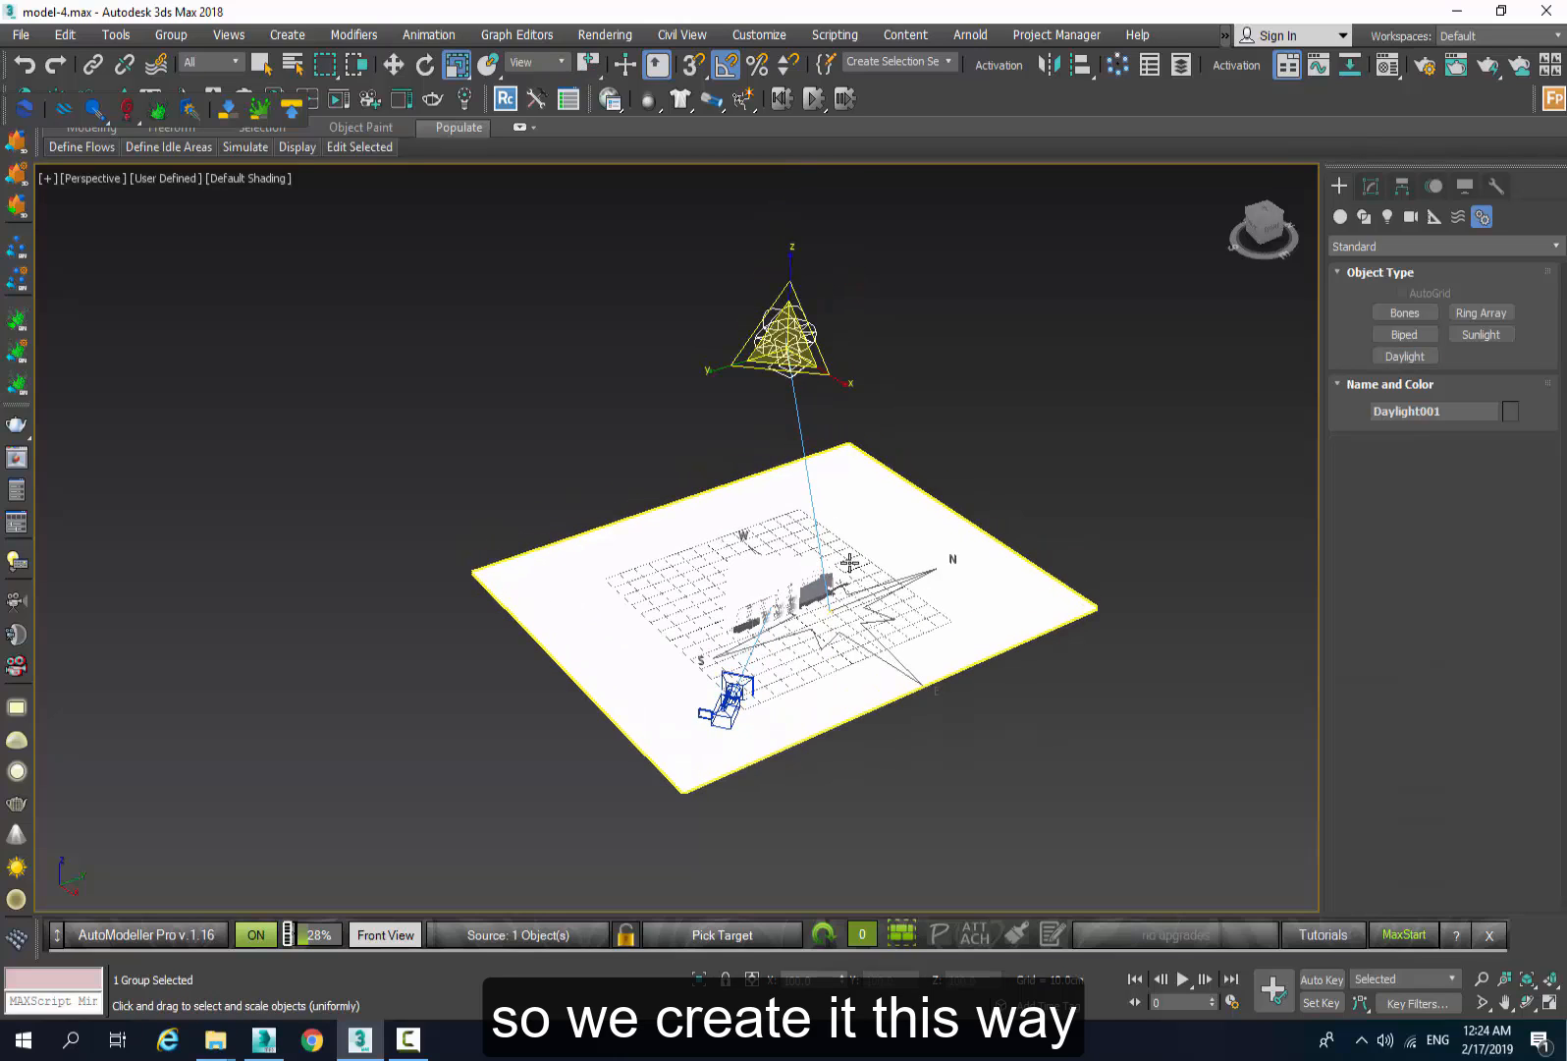
# Set the daylight's sunlight type to VRaySun and accept adding a VRaySky environment map.
pyautogui.click(1371, 187)
pyautogui.keyDown('alt'); pyautogui.moveTo(1092, 744); pyautogui.dragTo(1031, 748, button='middle'); pyautogui.keyUp('alt')
pyautogui.scroll(5, 936, 605)
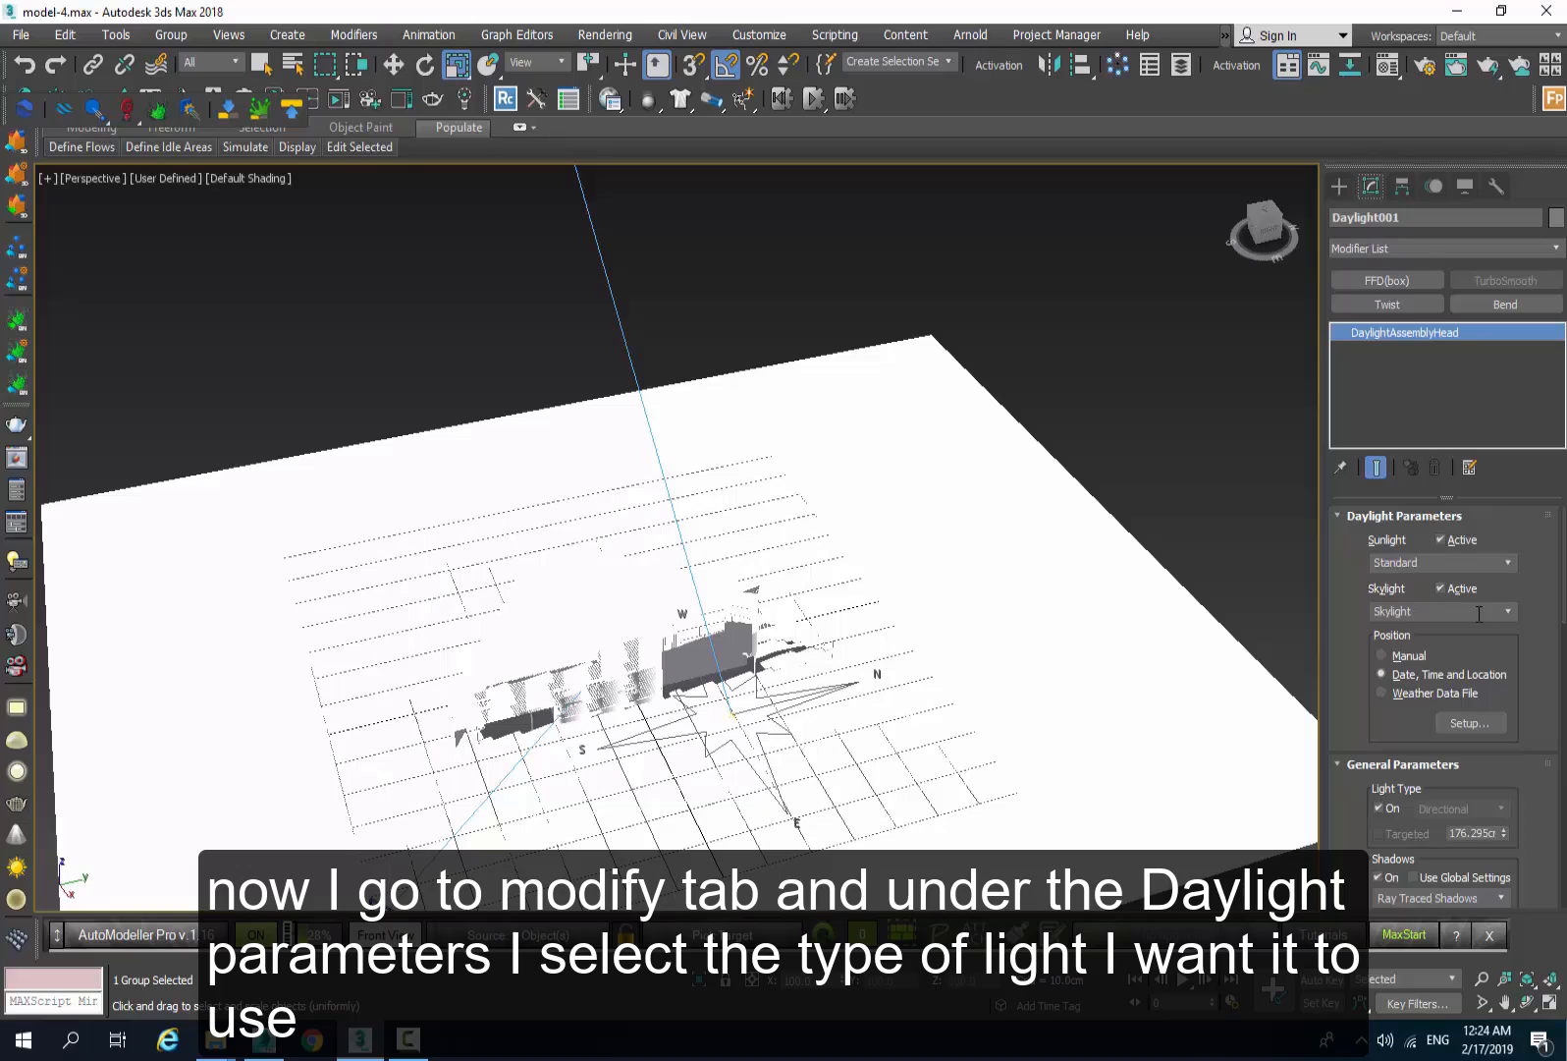
pyautogui.click(1461, 568)
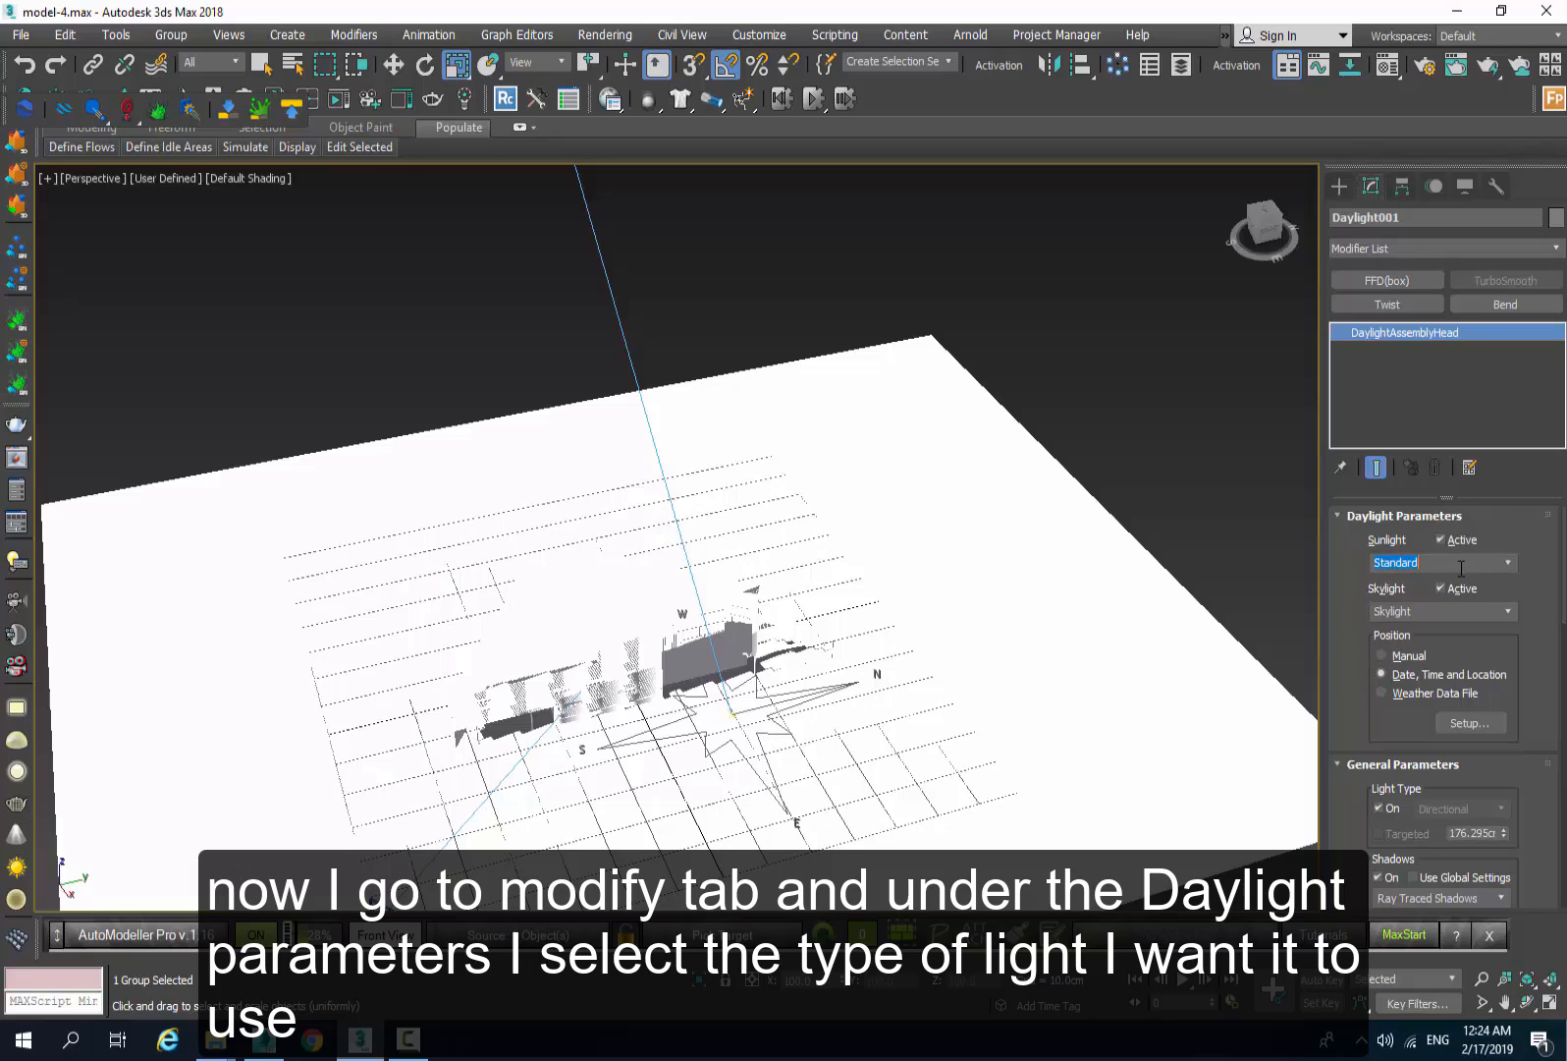
pyautogui.click(1511, 561)
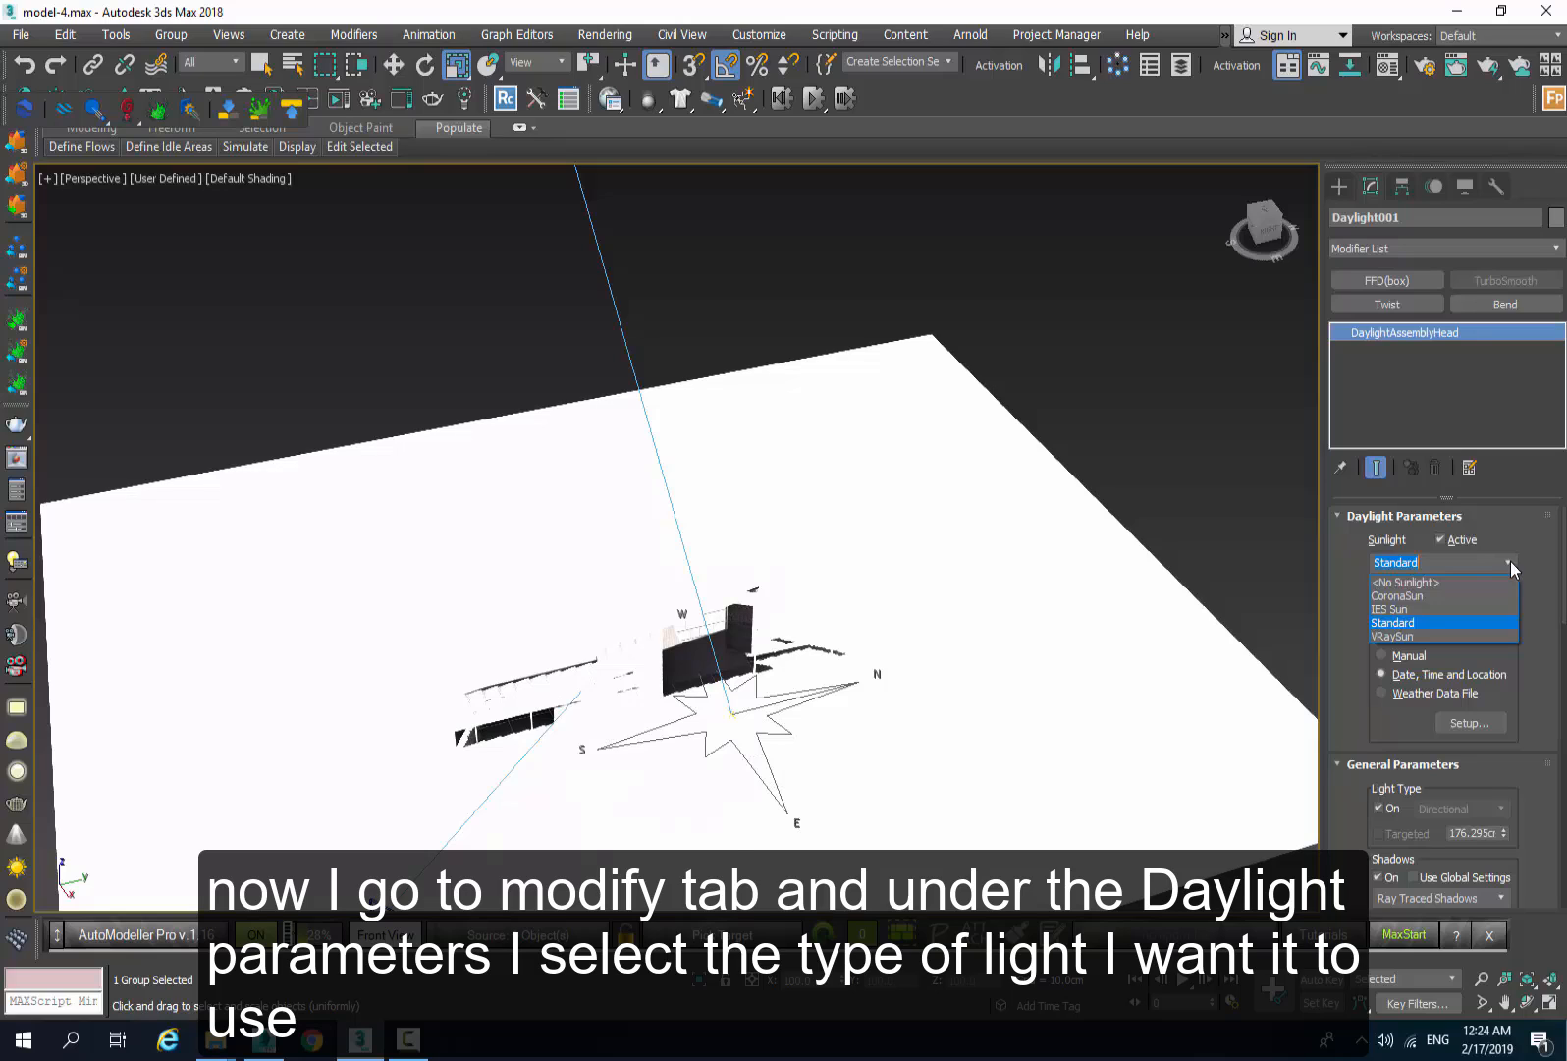
pyautogui.click(1418, 636)
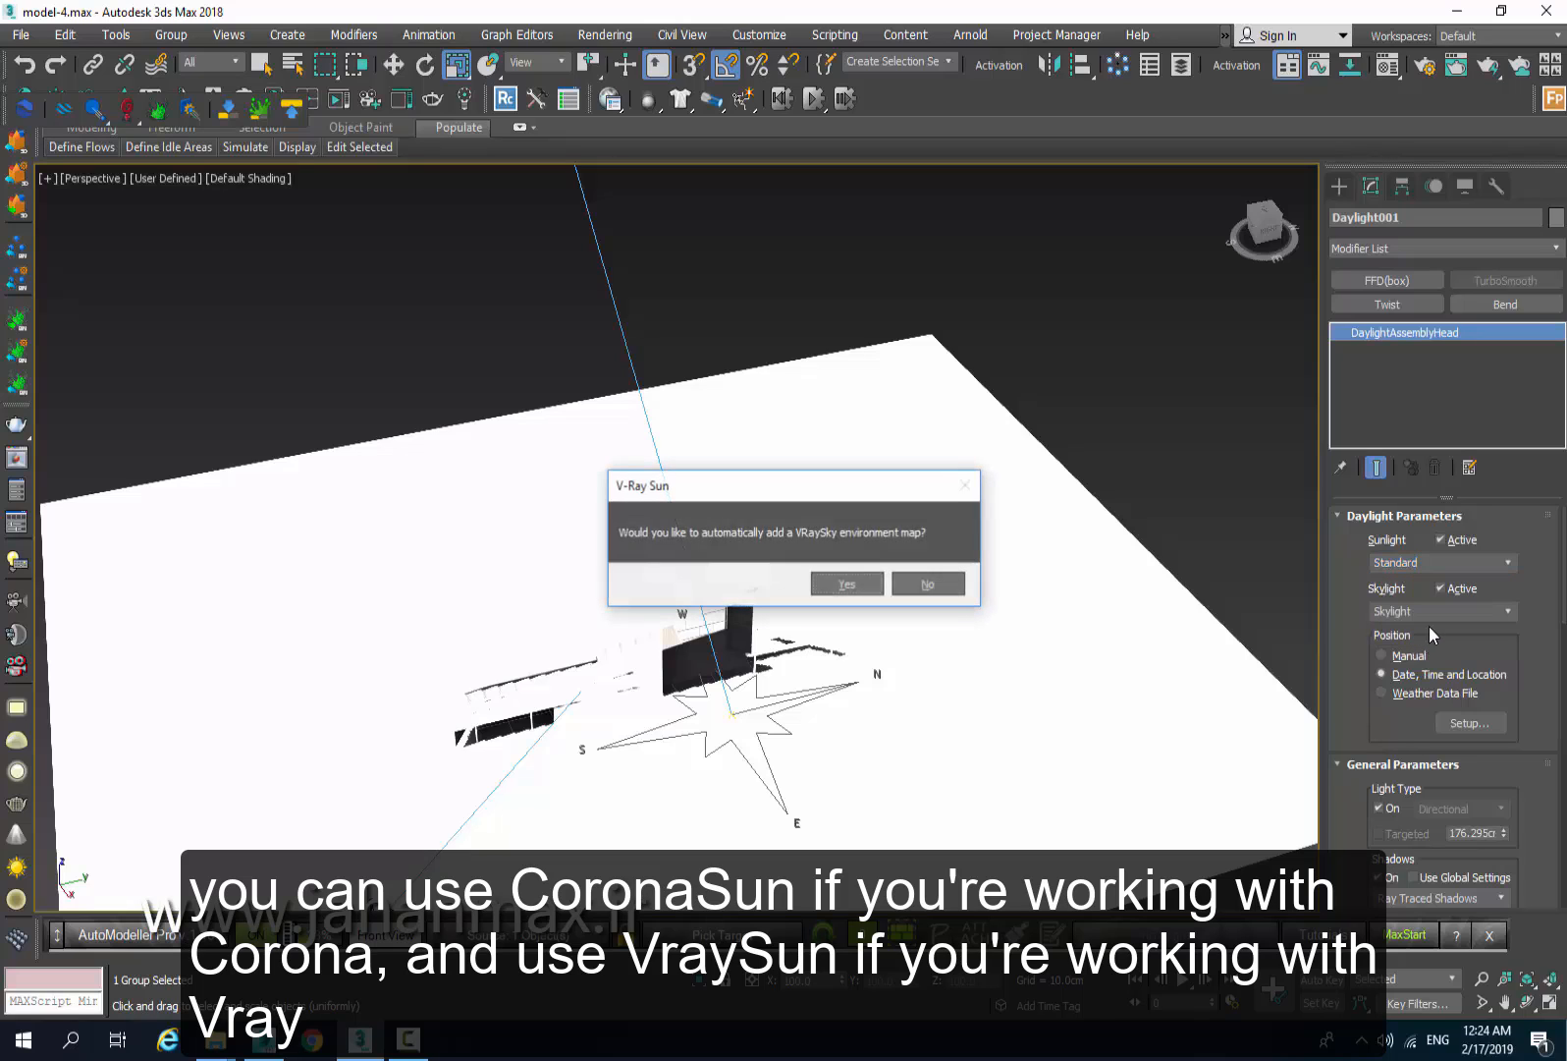
pyautogui.click(866, 585)
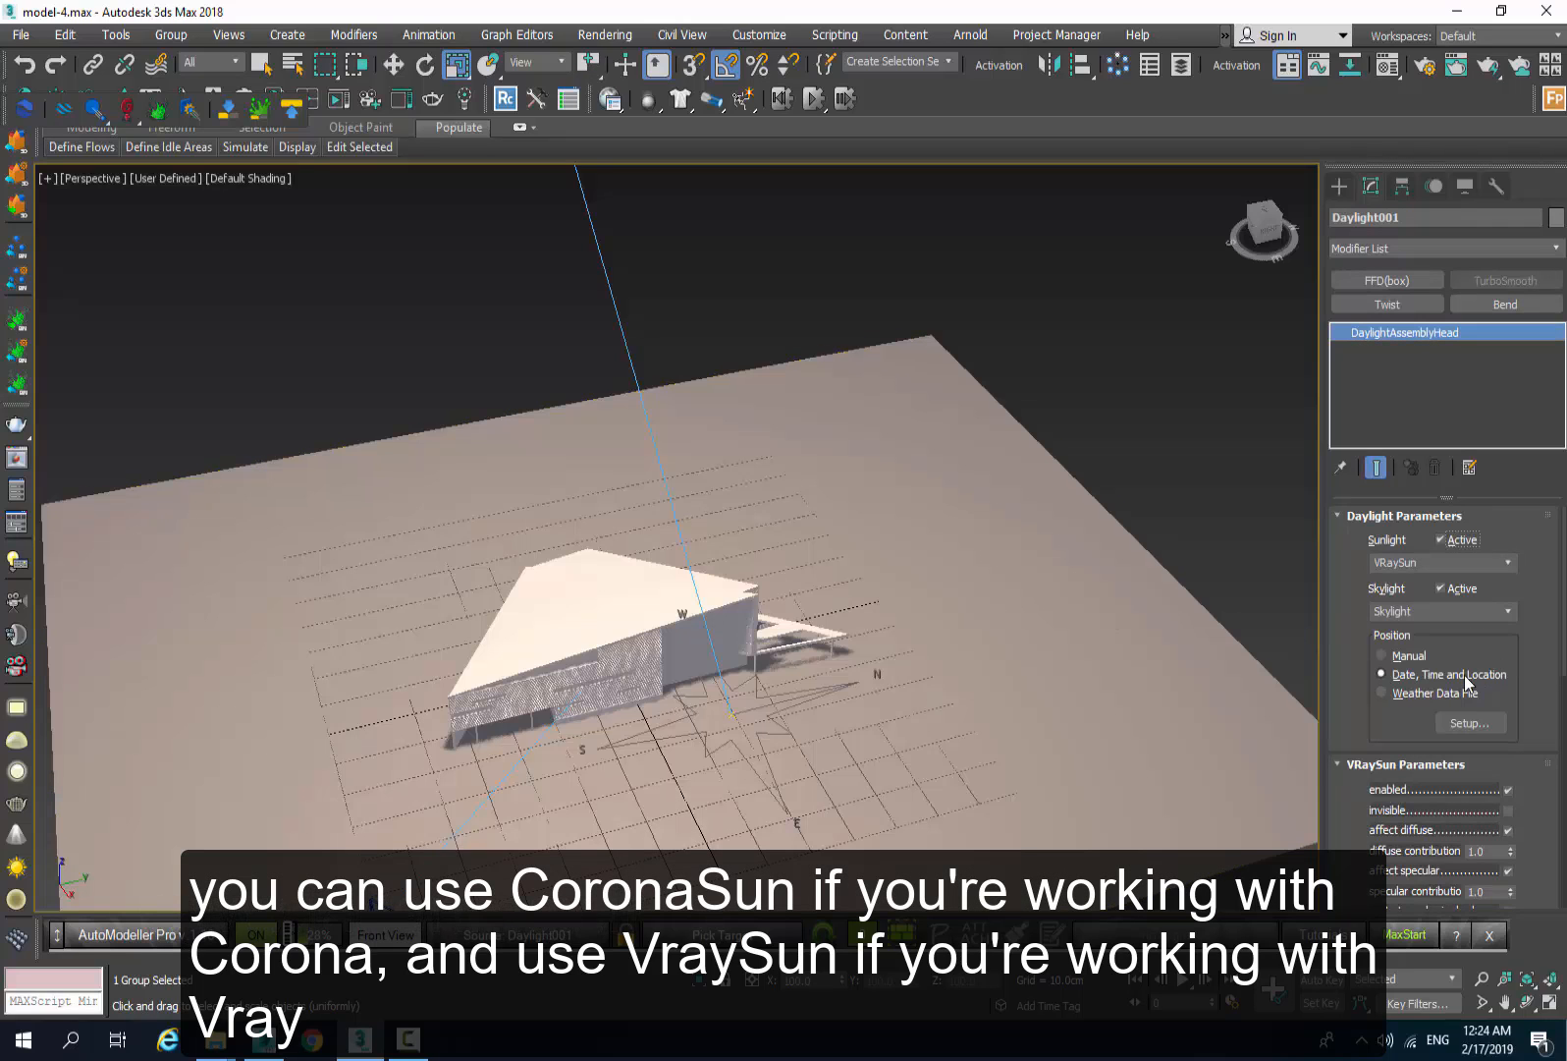
# Review the skylight types available for the daylight system.
pyautogui.click(1514, 614)
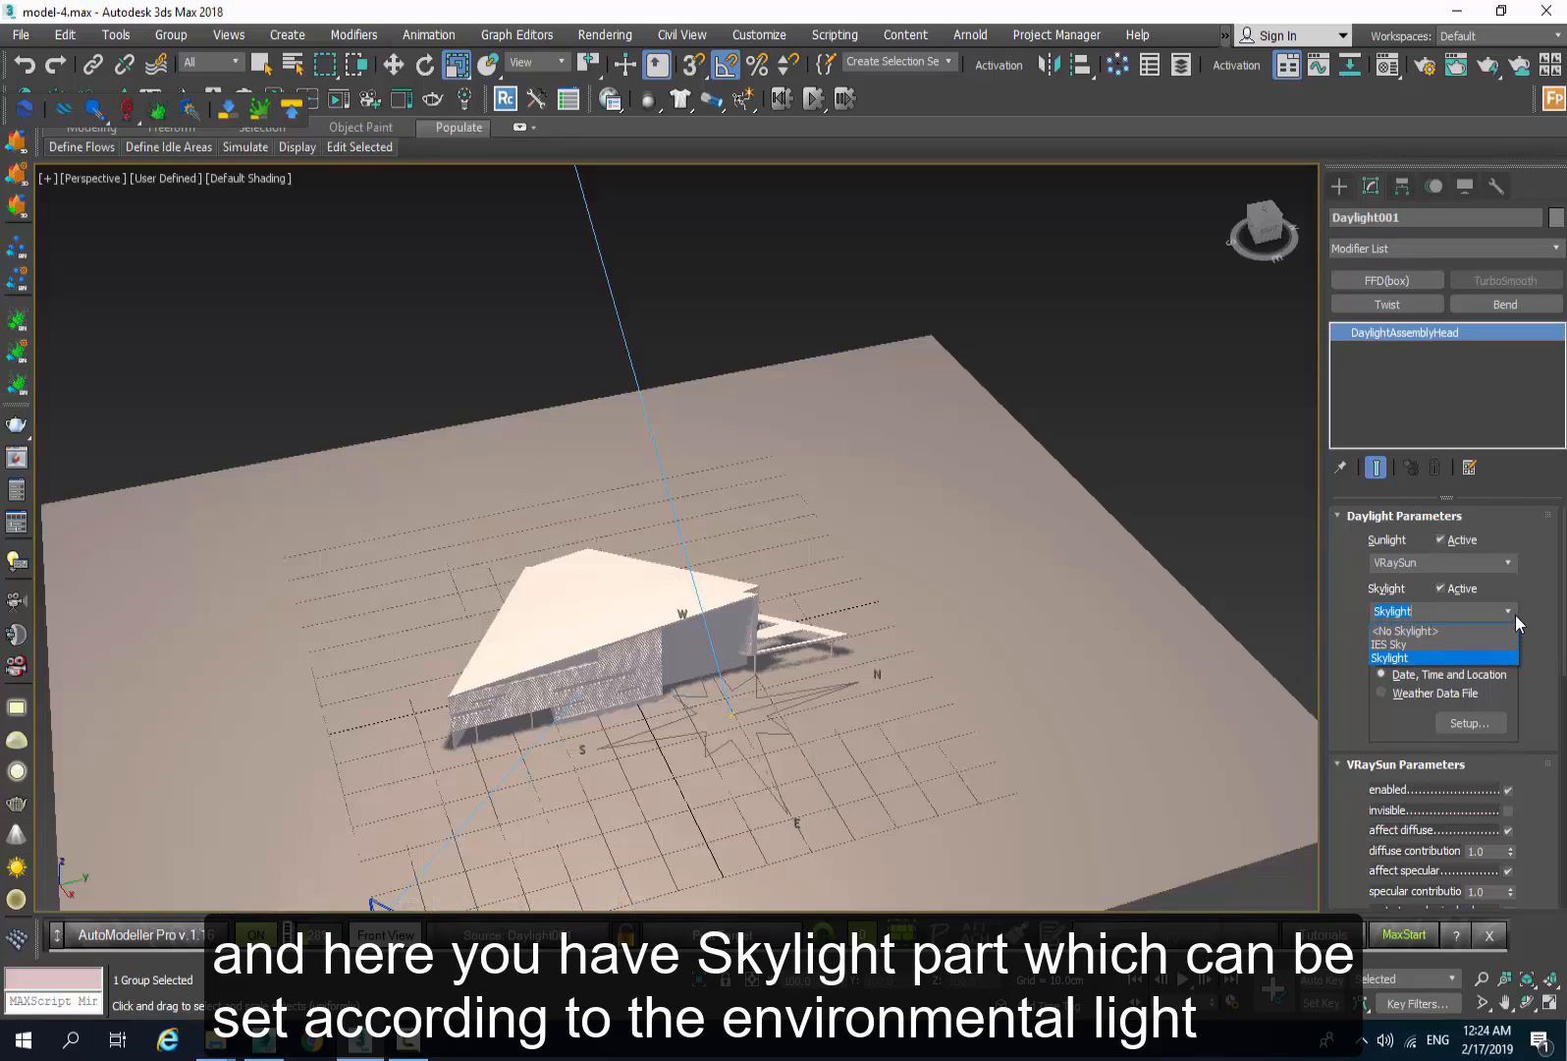
pyautogui.click(1515, 618)
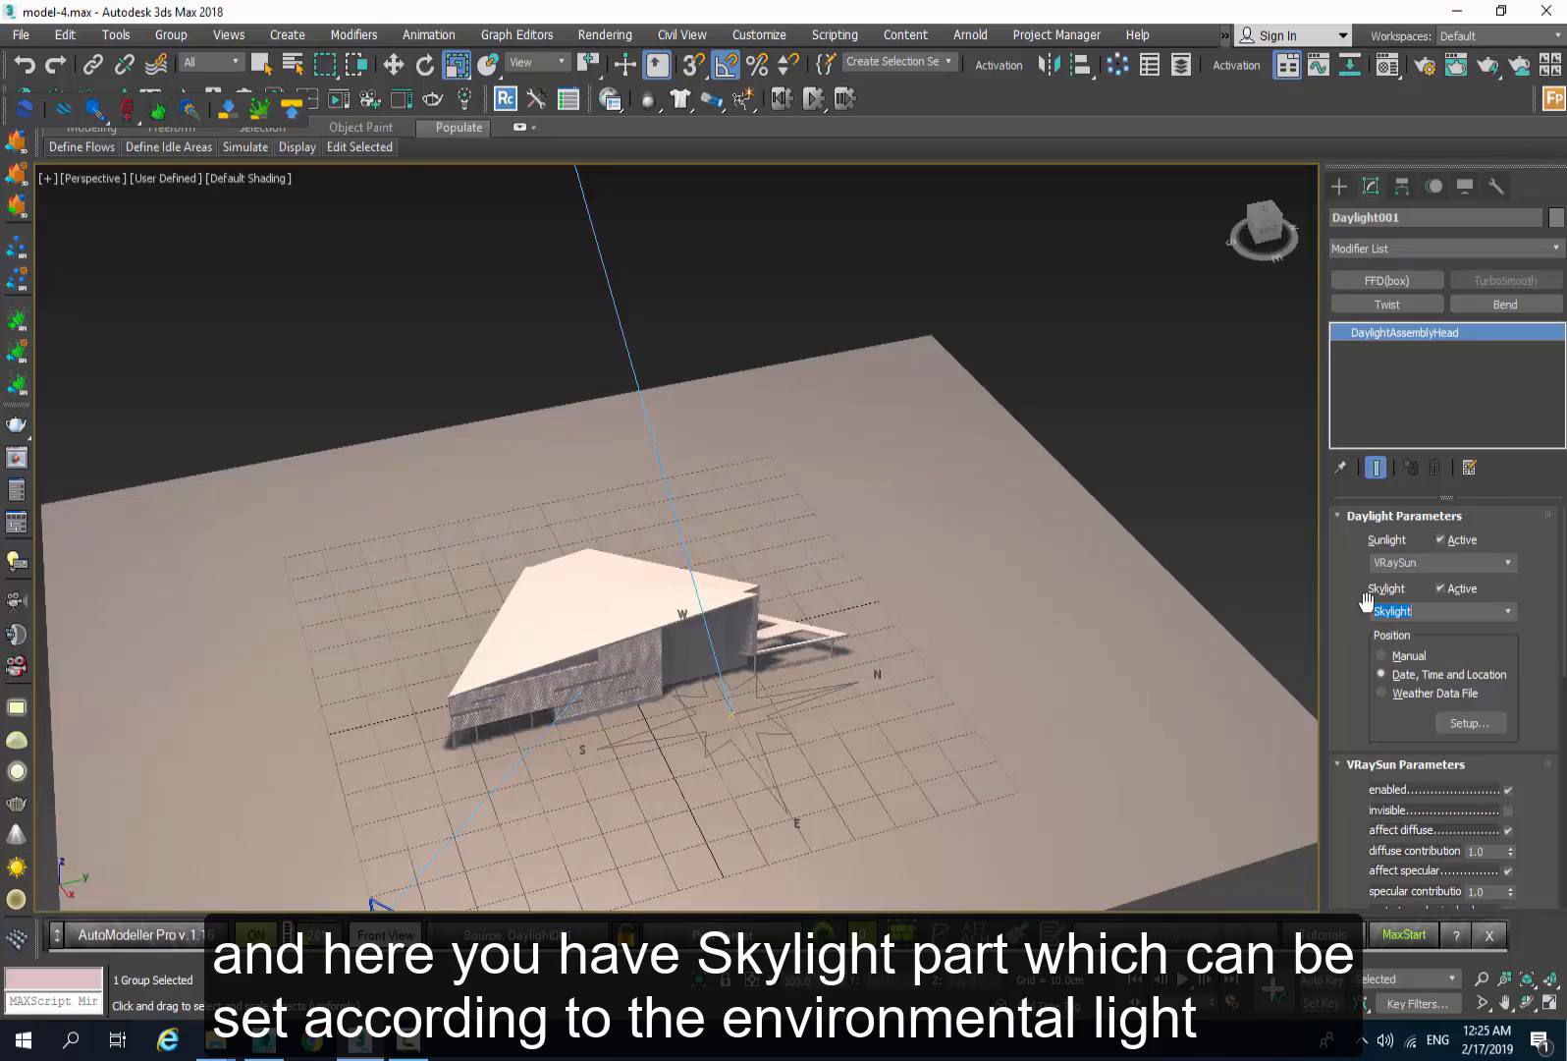
pyautogui.moveTo(1352, 653)
pyautogui.mouseDown()
pyautogui.moveTo(1349, 533)
pyautogui.moveTo(1344, 611)
pyautogui.mouseUp()
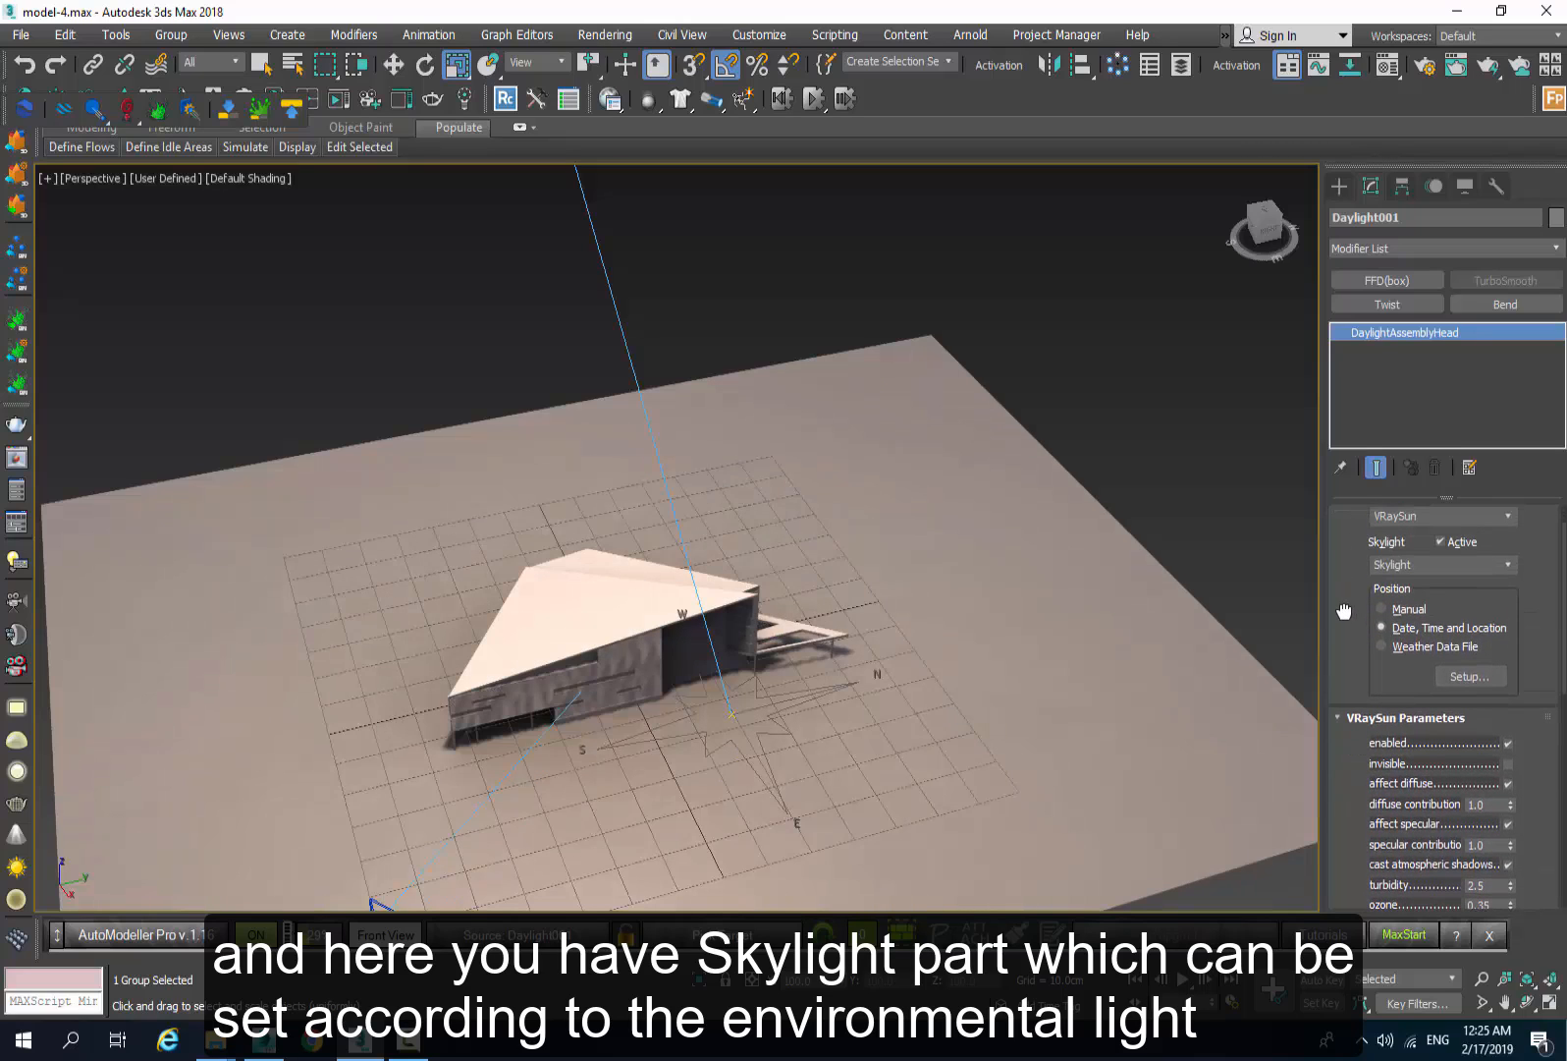
# Position the daylight by Date, Time and Location and set its hour to 10 in the setup parameters.
pyautogui.click(1405, 611)
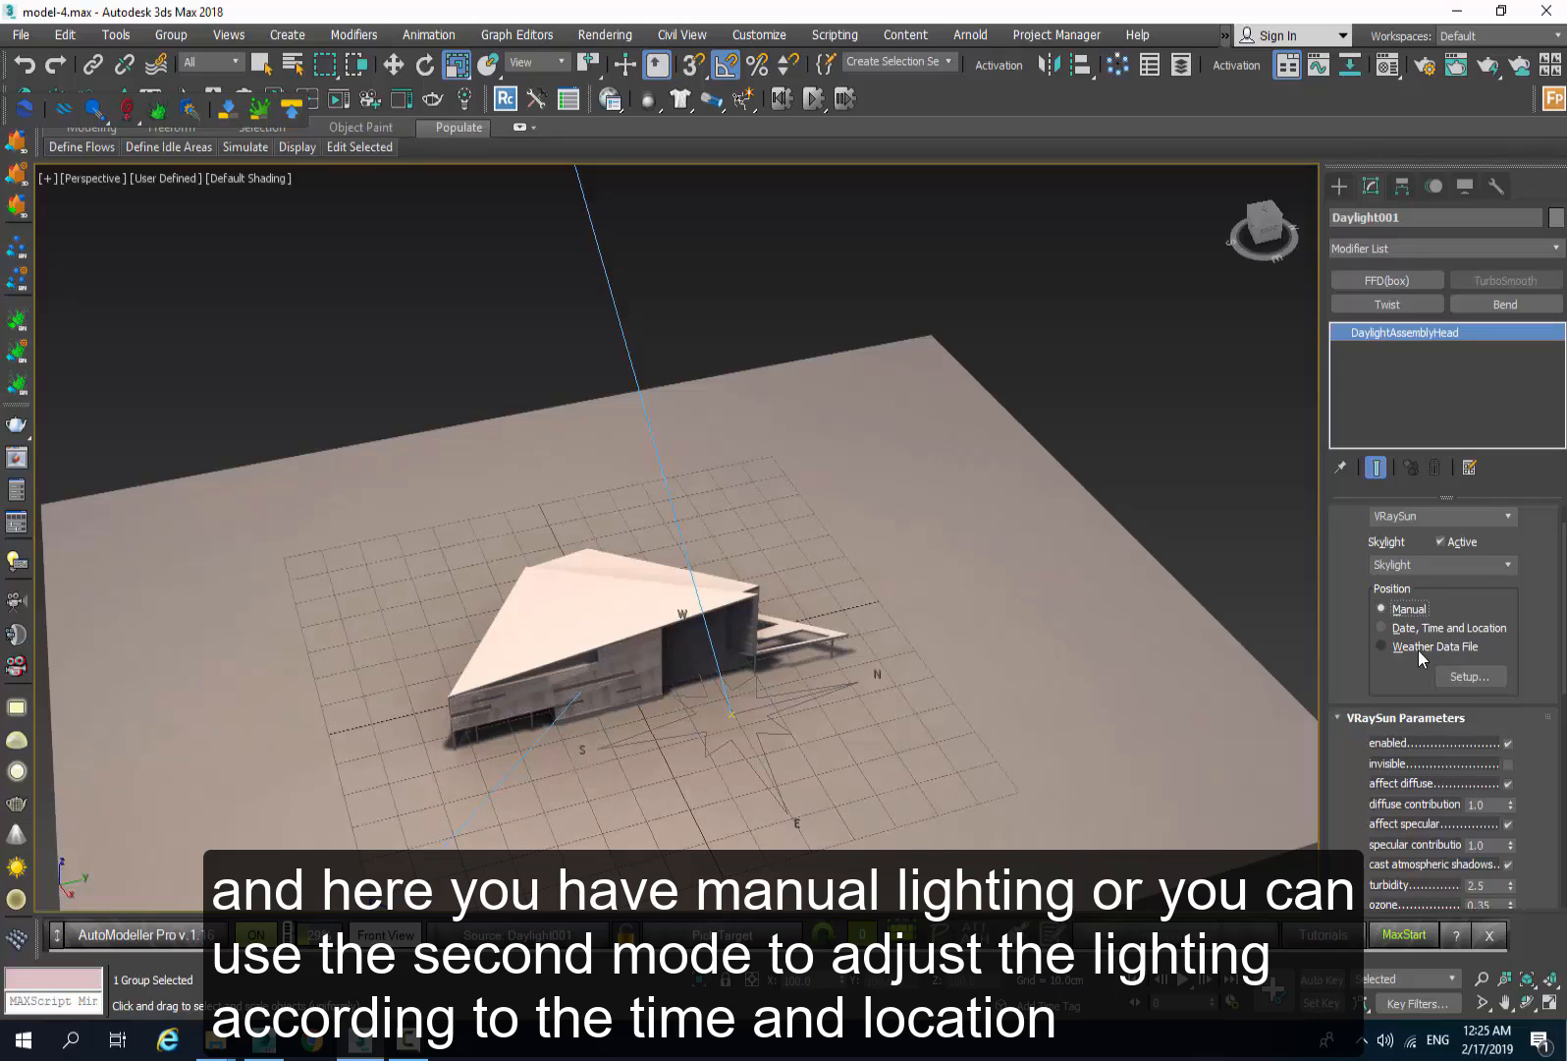
pyautogui.click(1428, 630)
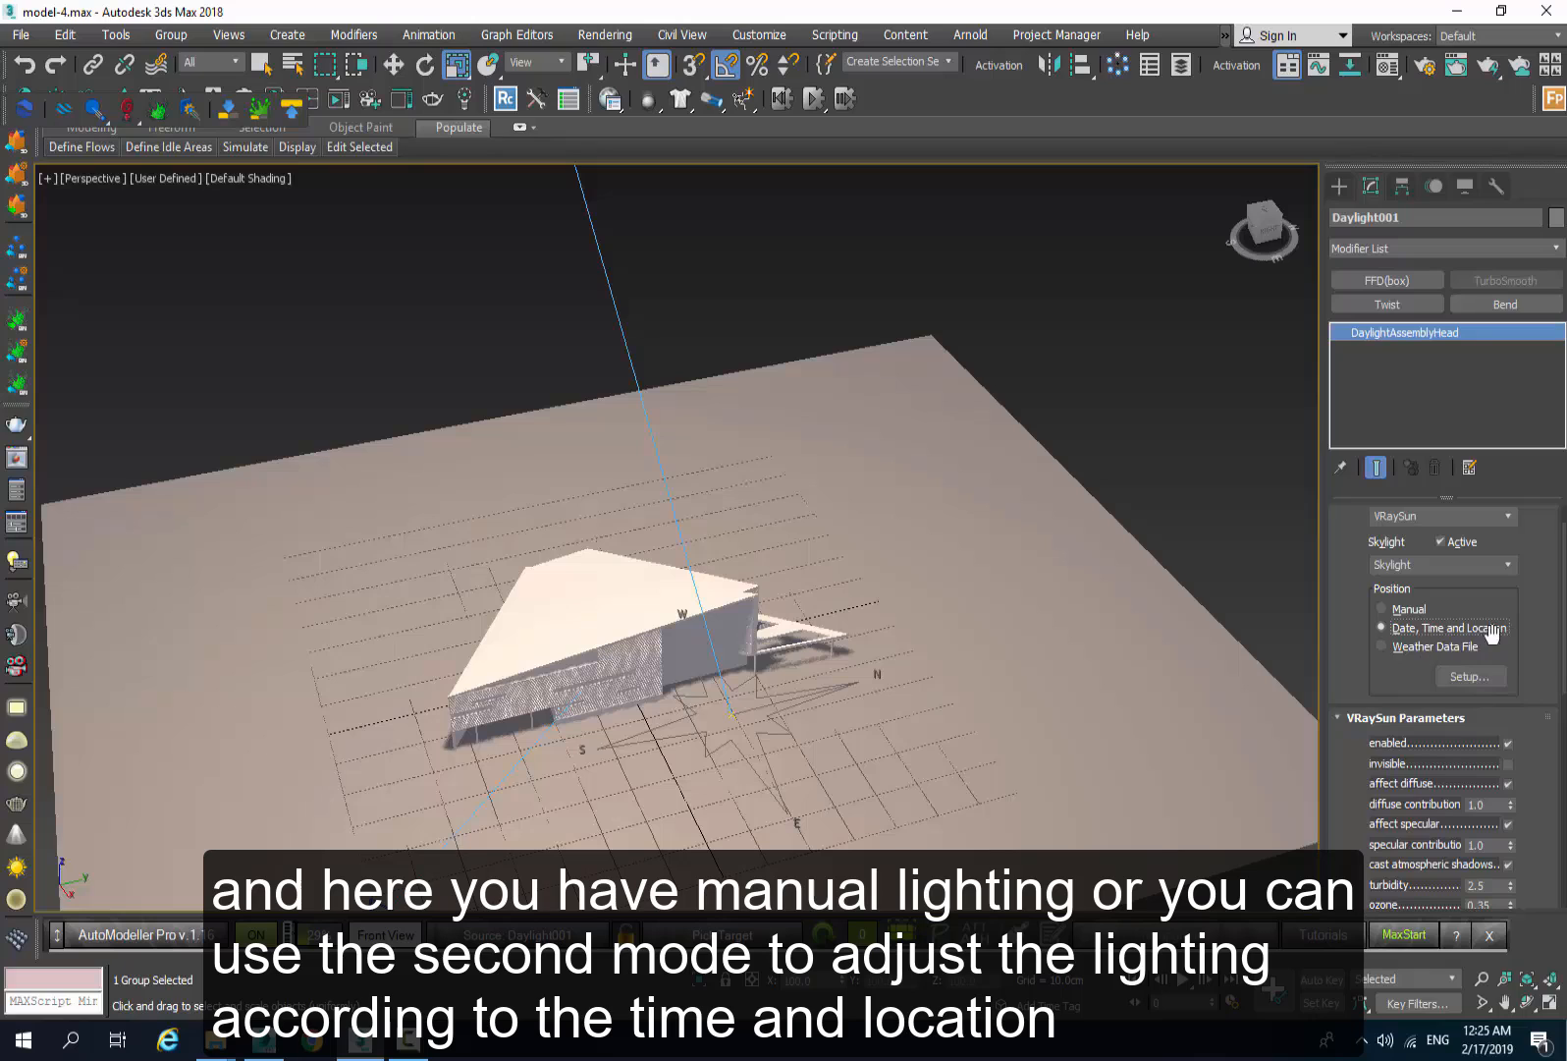
pyautogui.click(1463, 676)
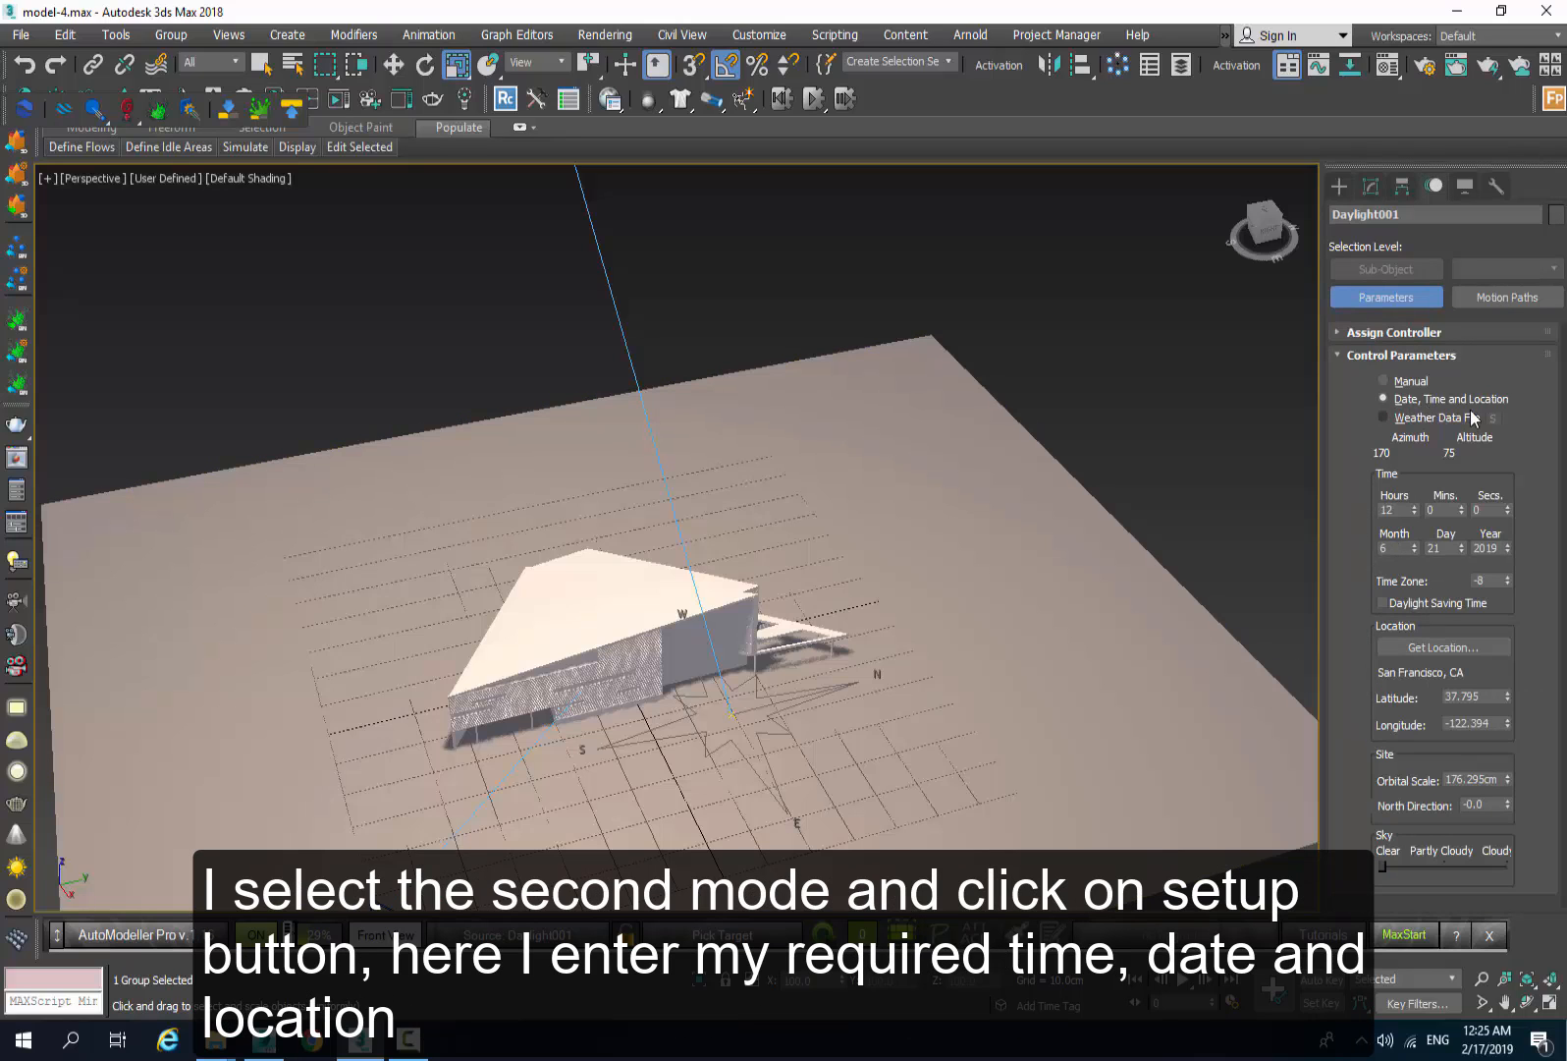
pyautogui.moveTo(1406, 507); pyautogui.dragTo(1362, 513)
pyautogui.write('10')
pyautogui.press('Return')
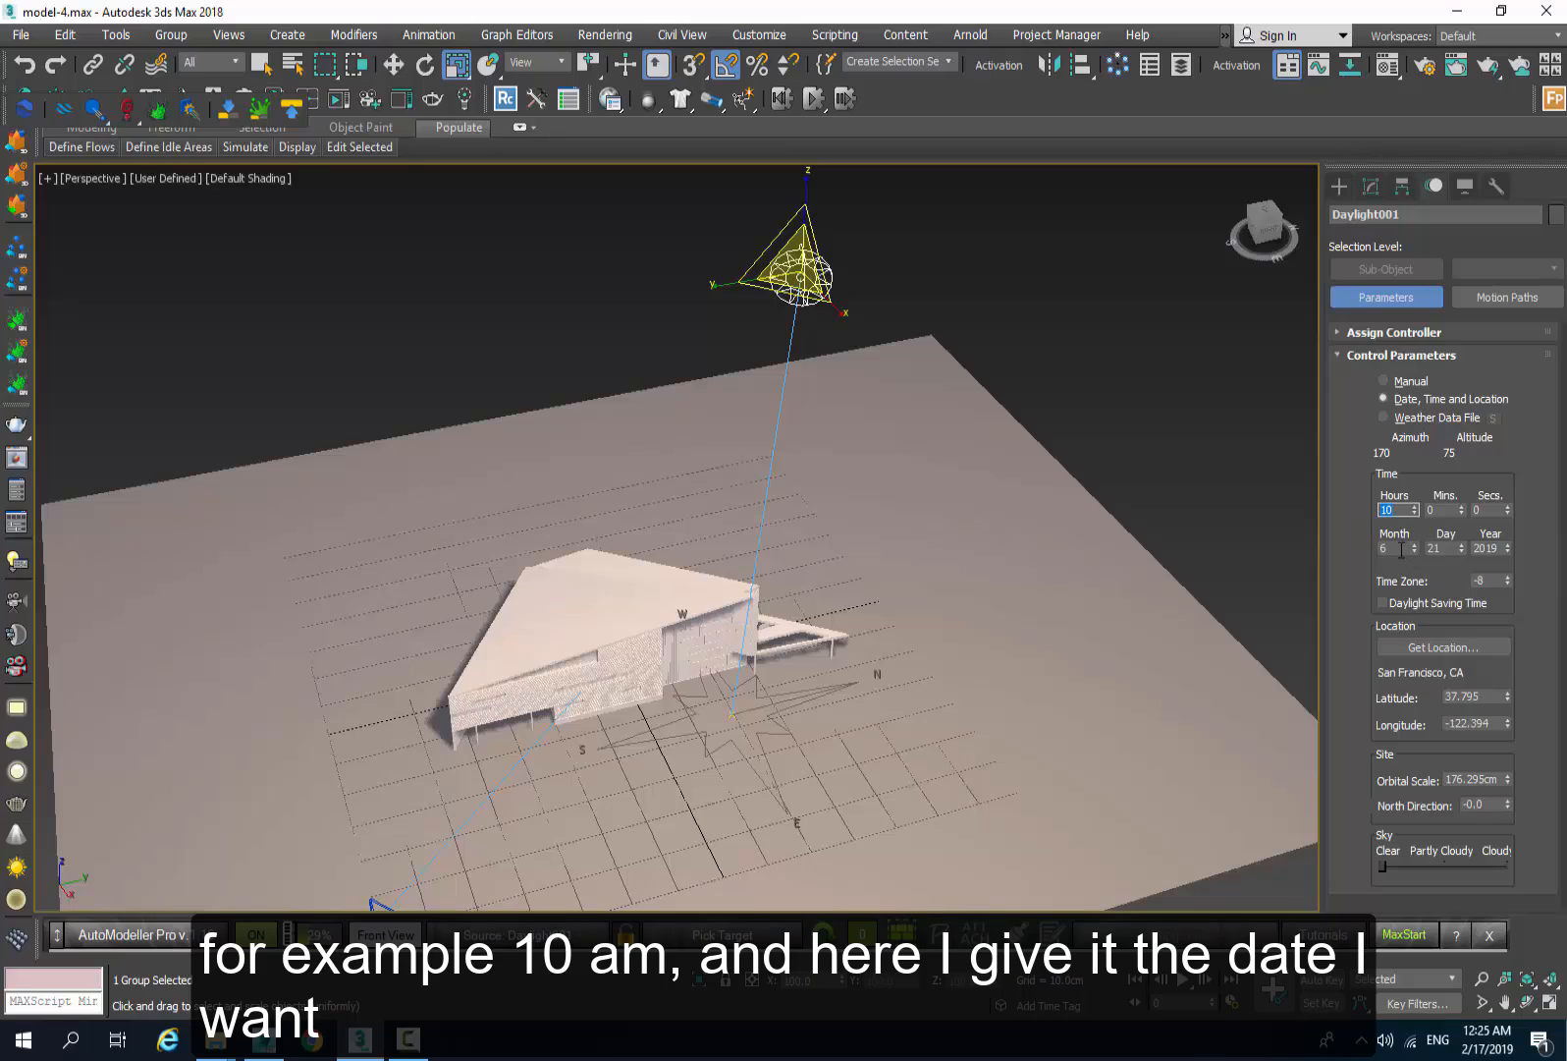
pyautogui.moveTo(1402, 550)
pyautogui.mouseDown()
pyautogui.moveTo(1376, 550)
pyautogui.moveTo(1471, 549)
pyautogui.moveTo(1380, 555)
pyautogui.mouseUp()
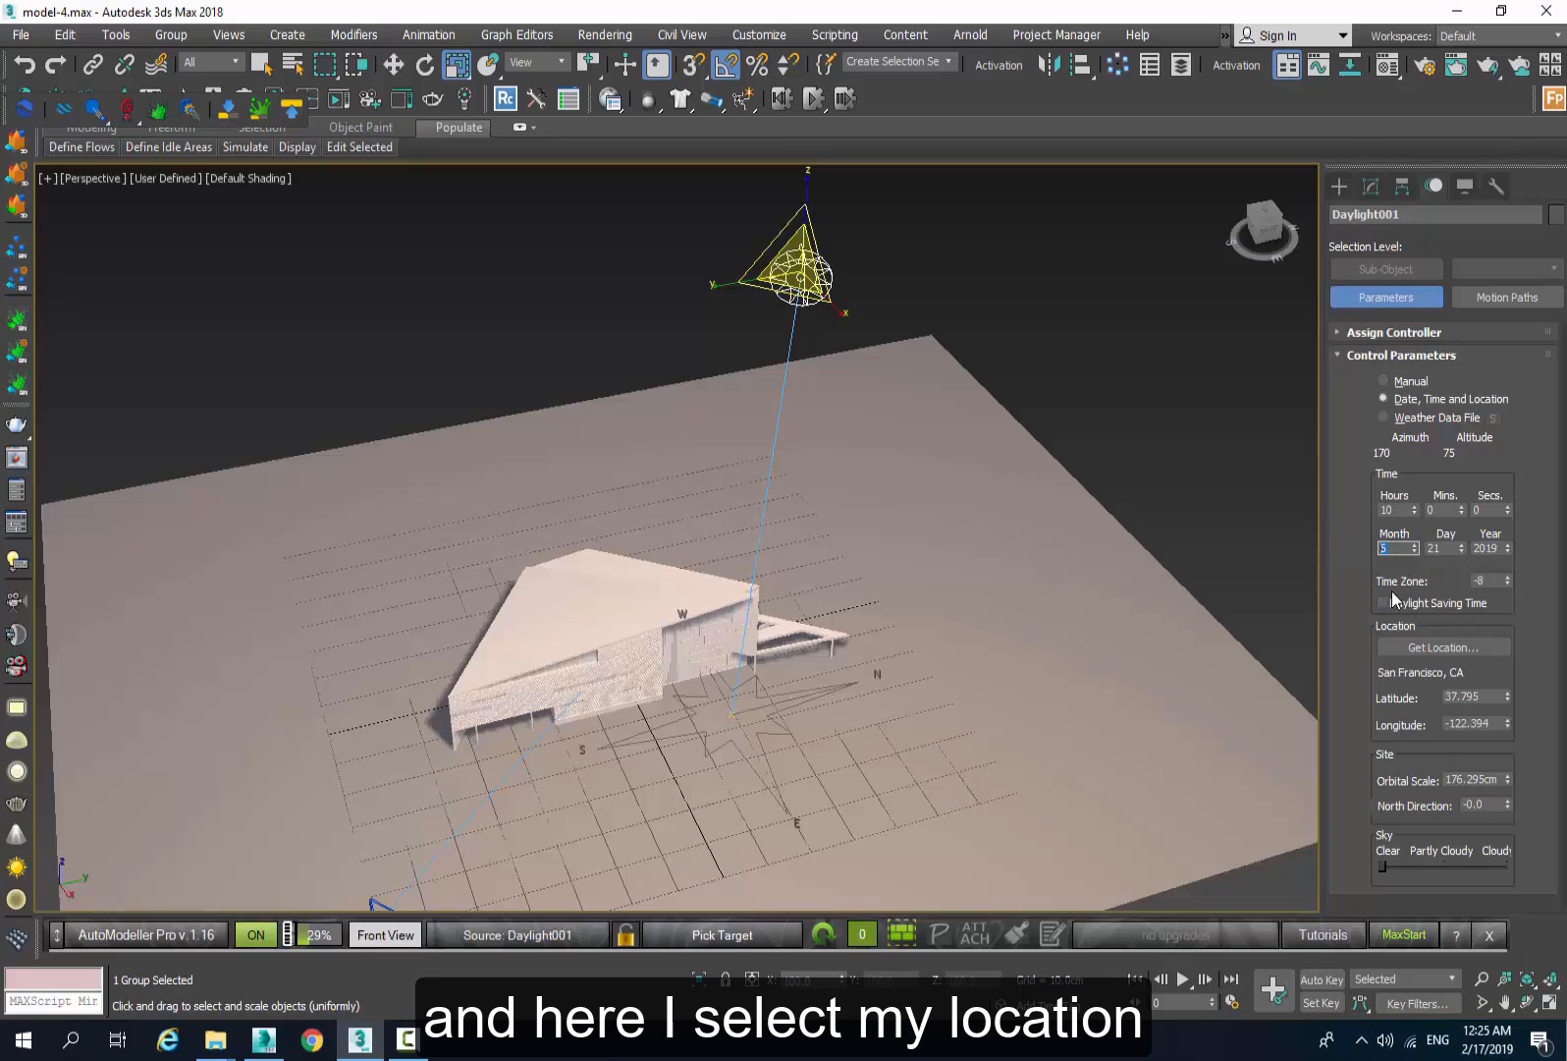
# Set the daylight's geographic location to Tehran, Iran, choosing it from the Africa map.
pyautogui.click(1429, 646)
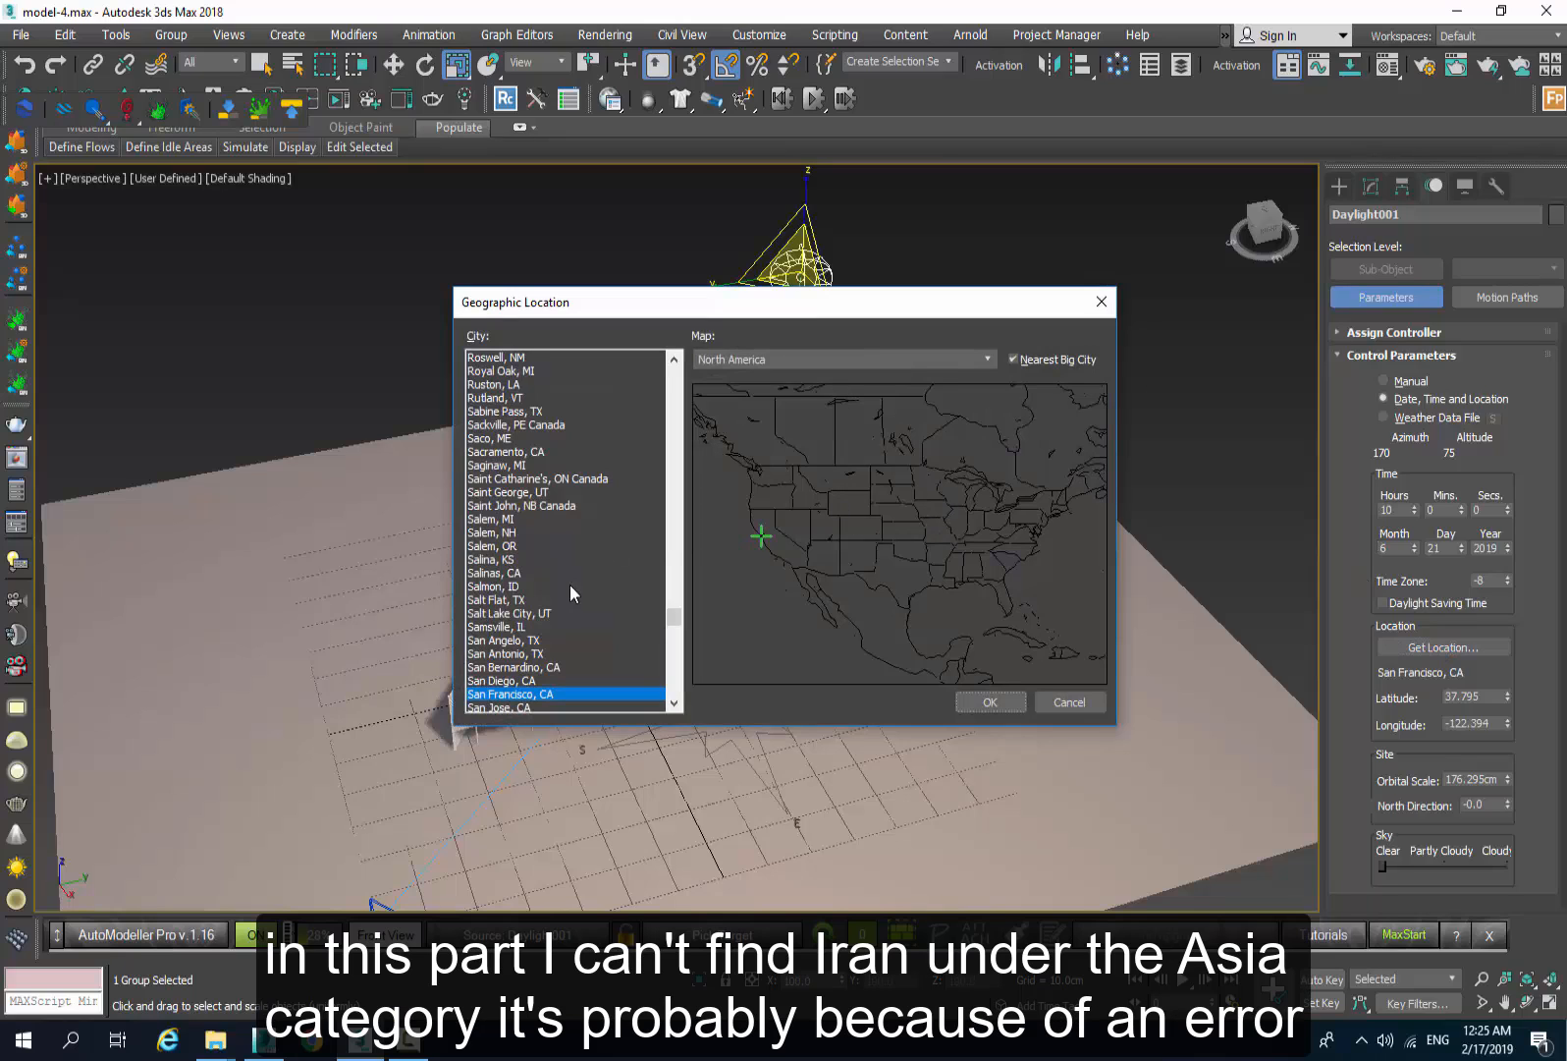
pyautogui.click(873, 497)
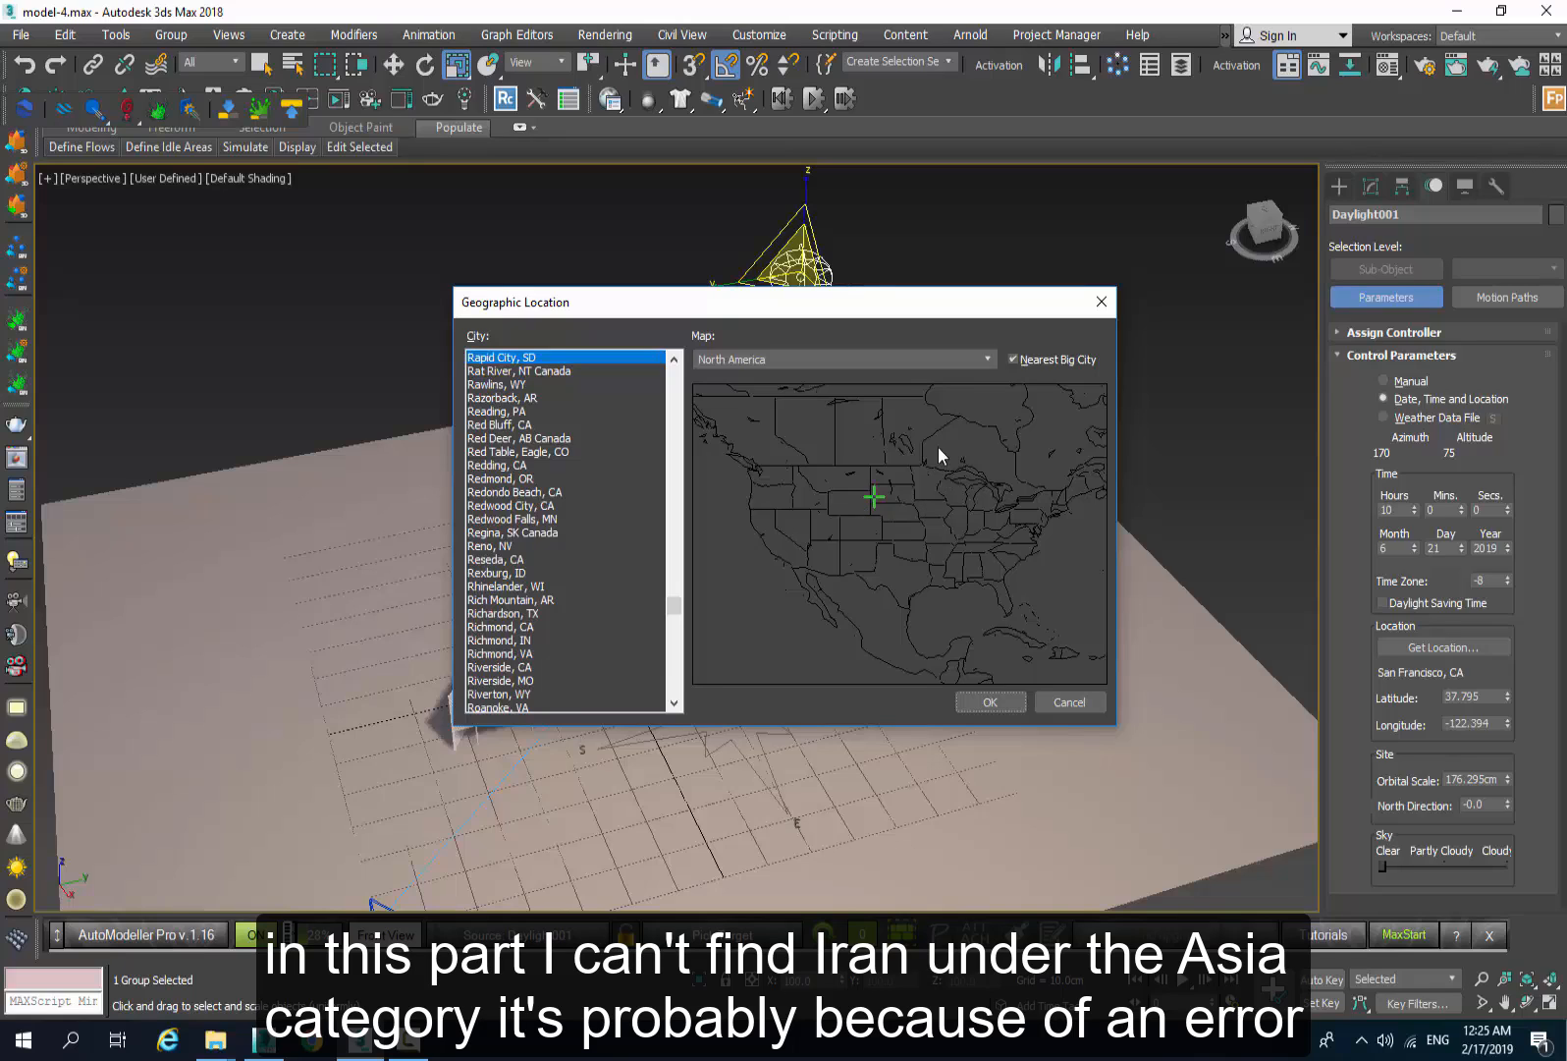
pyautogui.click(986, 360)
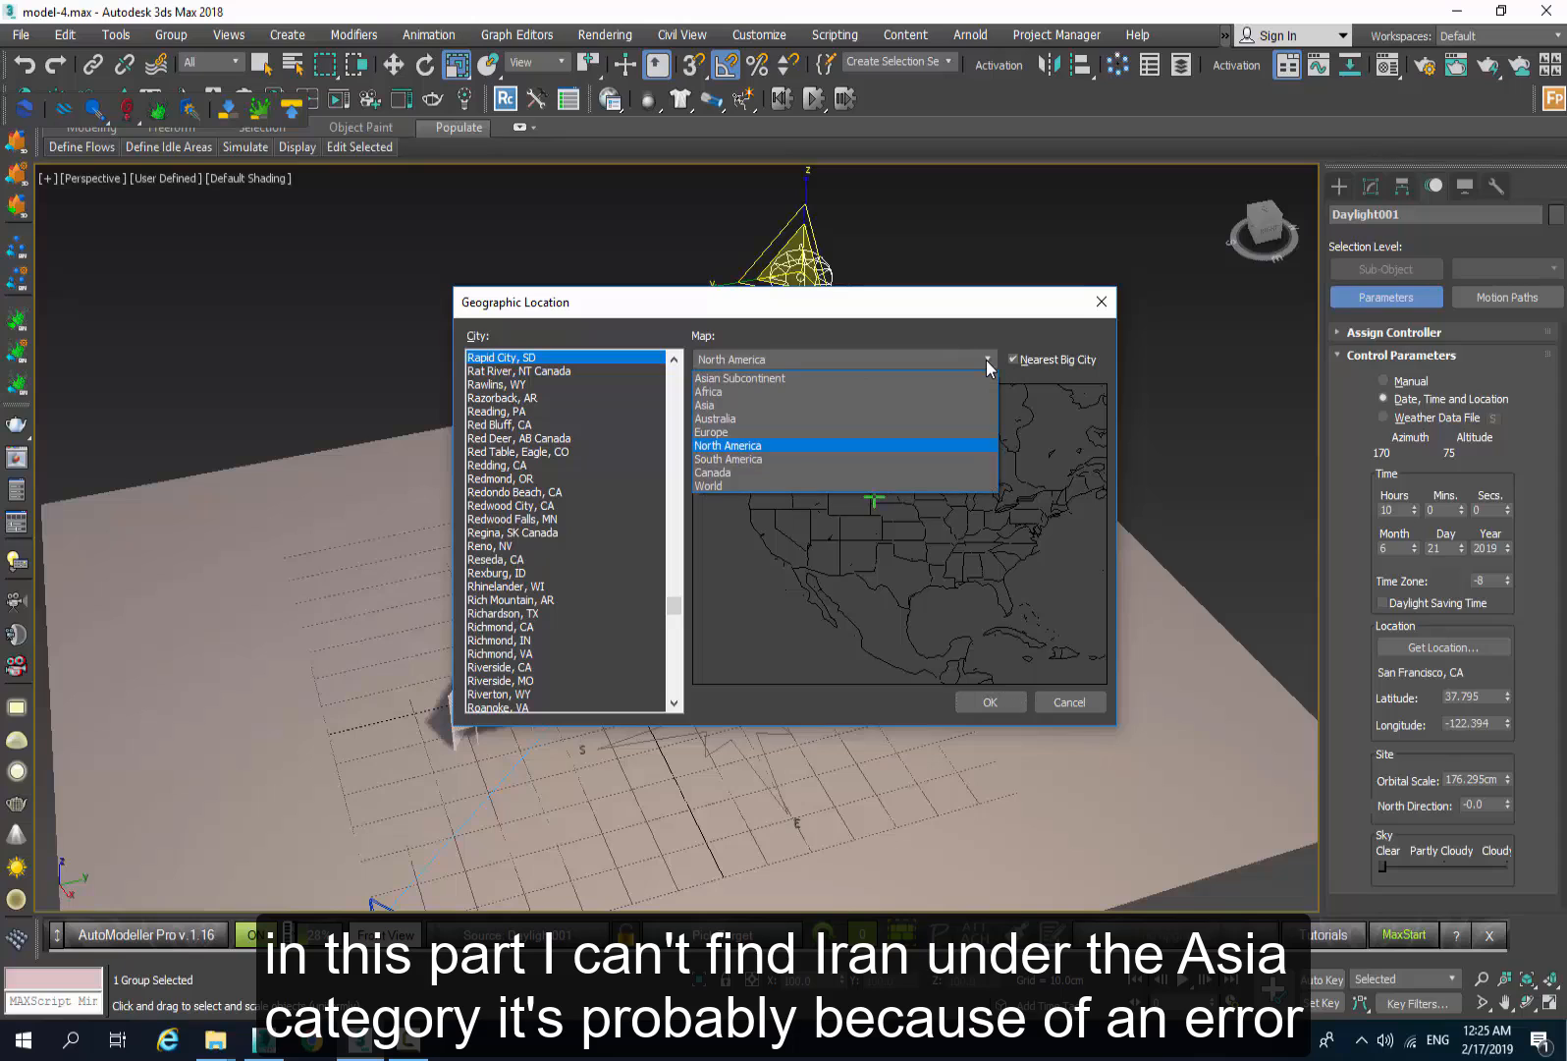
pyautogui.click(727, 407)
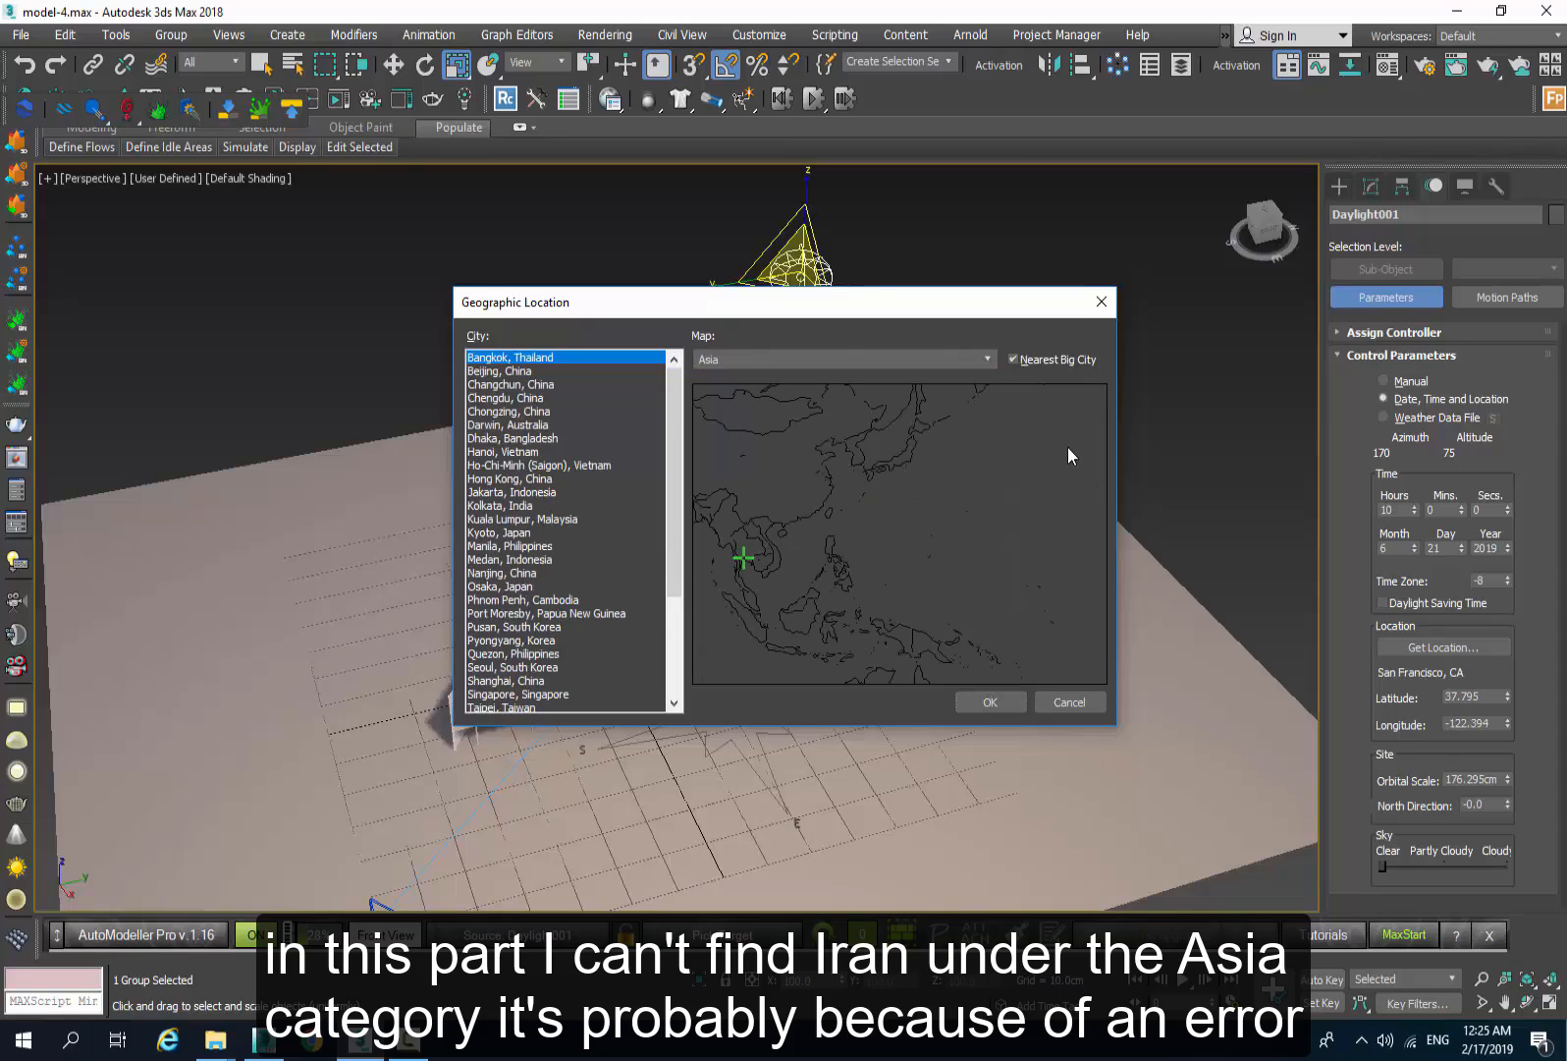
pyautogui.click(986, 360)
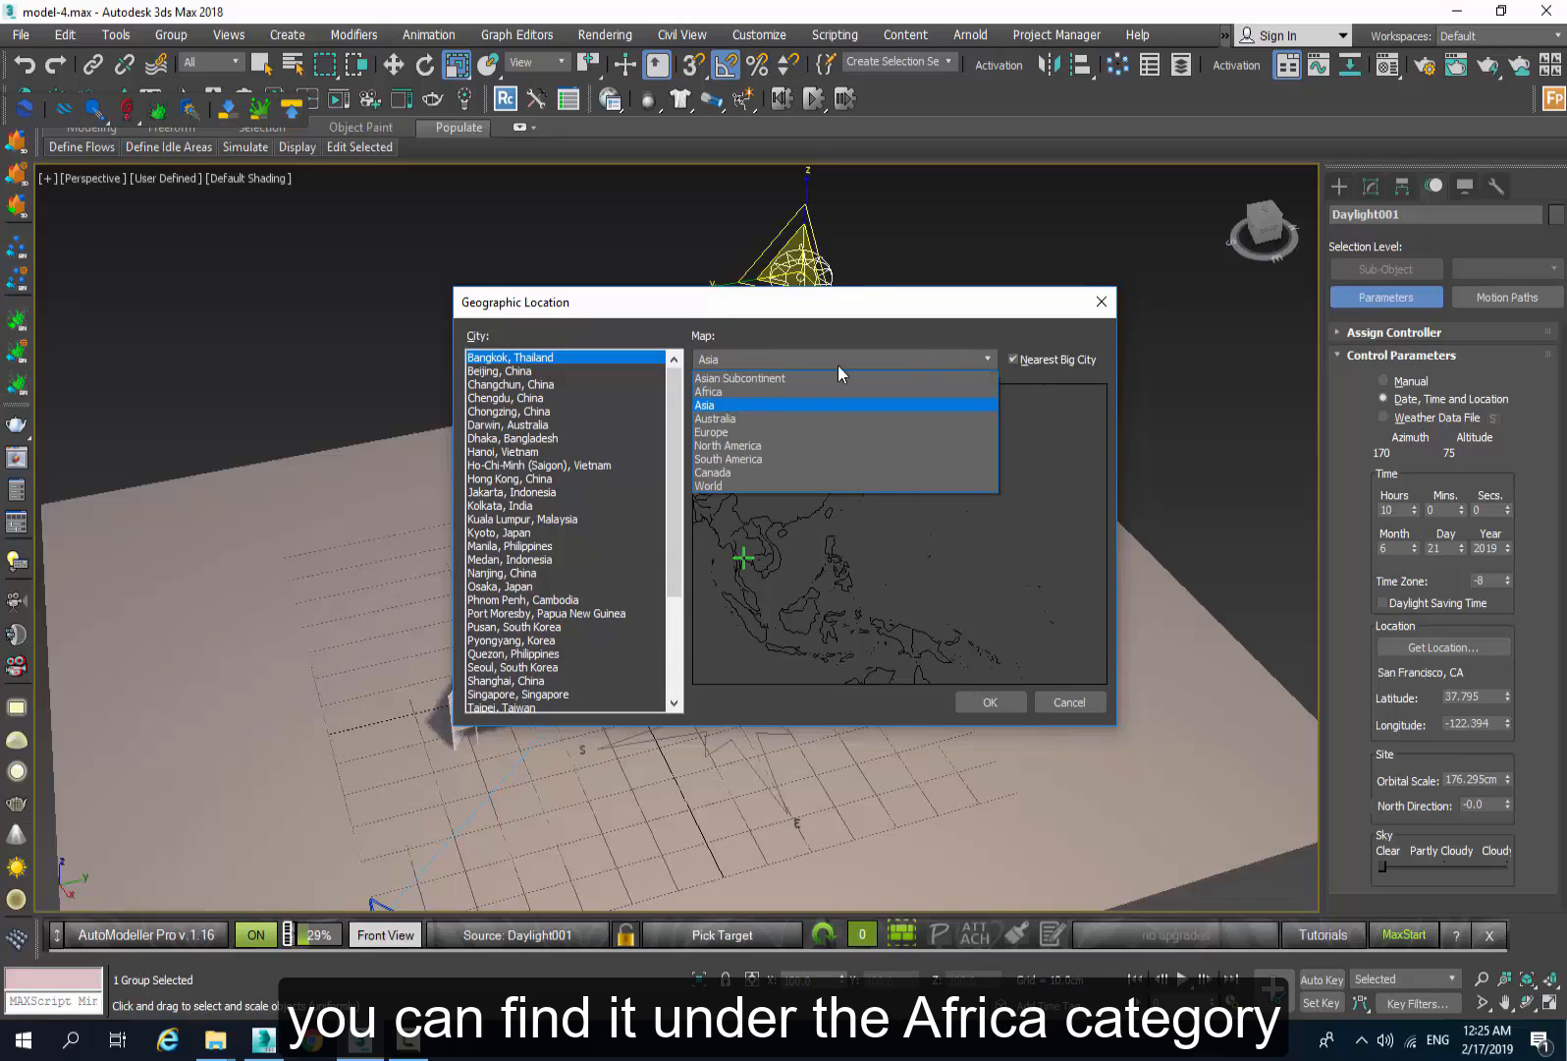
pyautogui.click(747, 391)
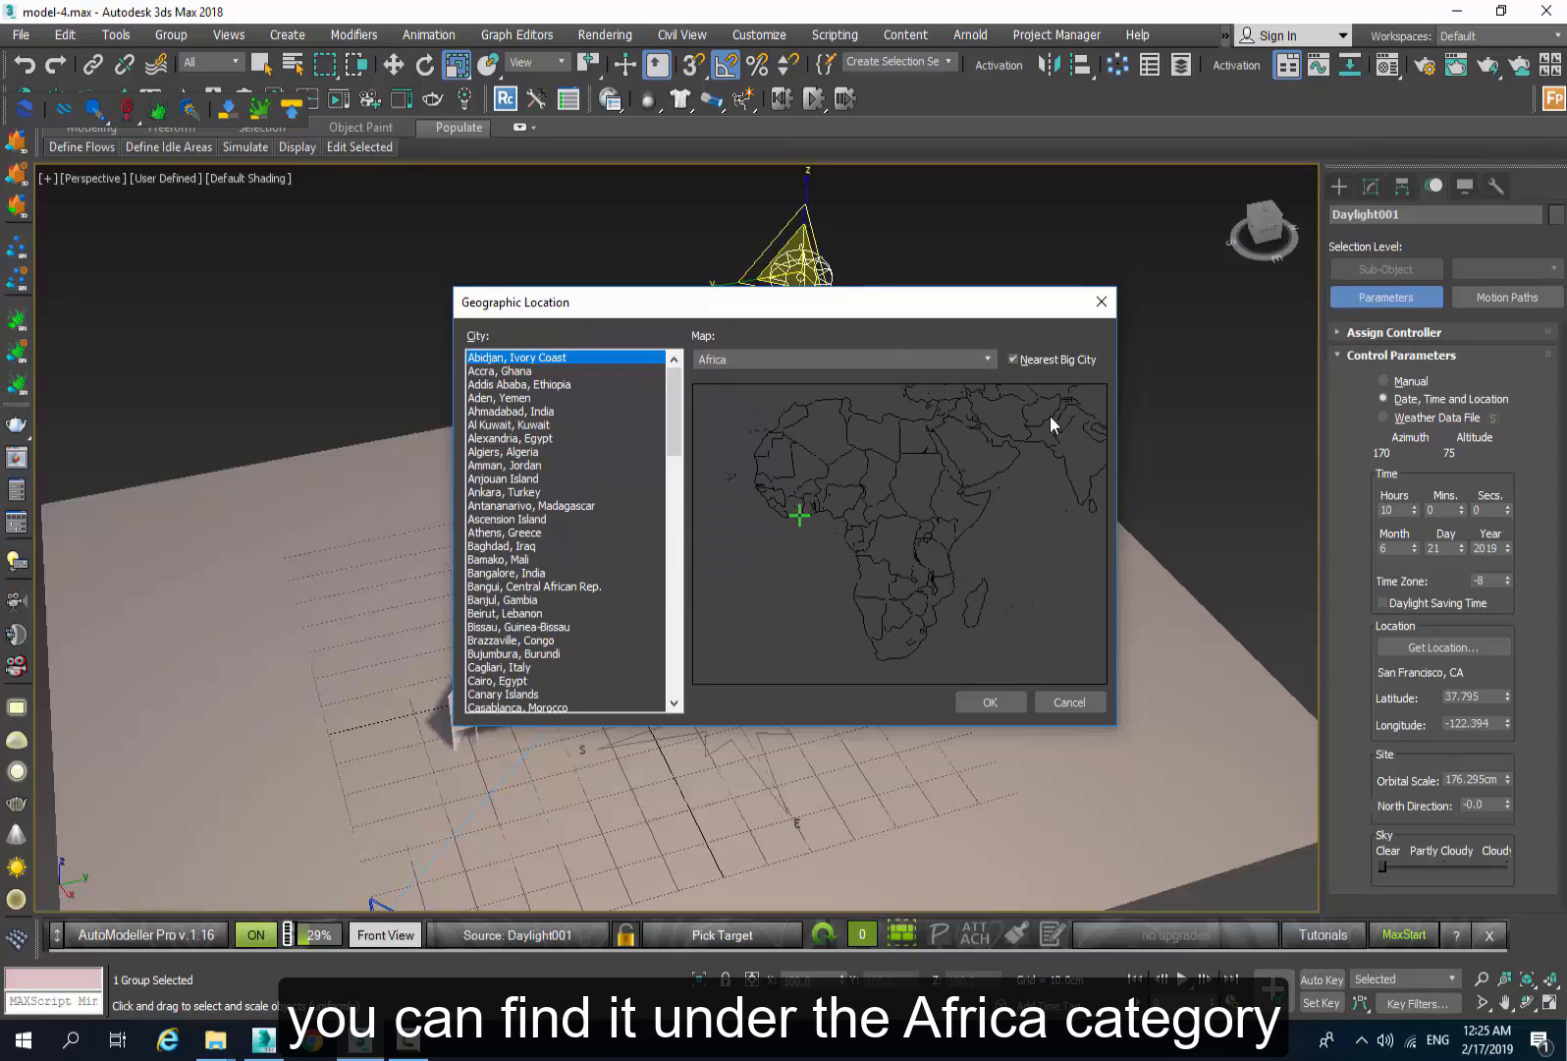
pyautogui.click(1004, 402)
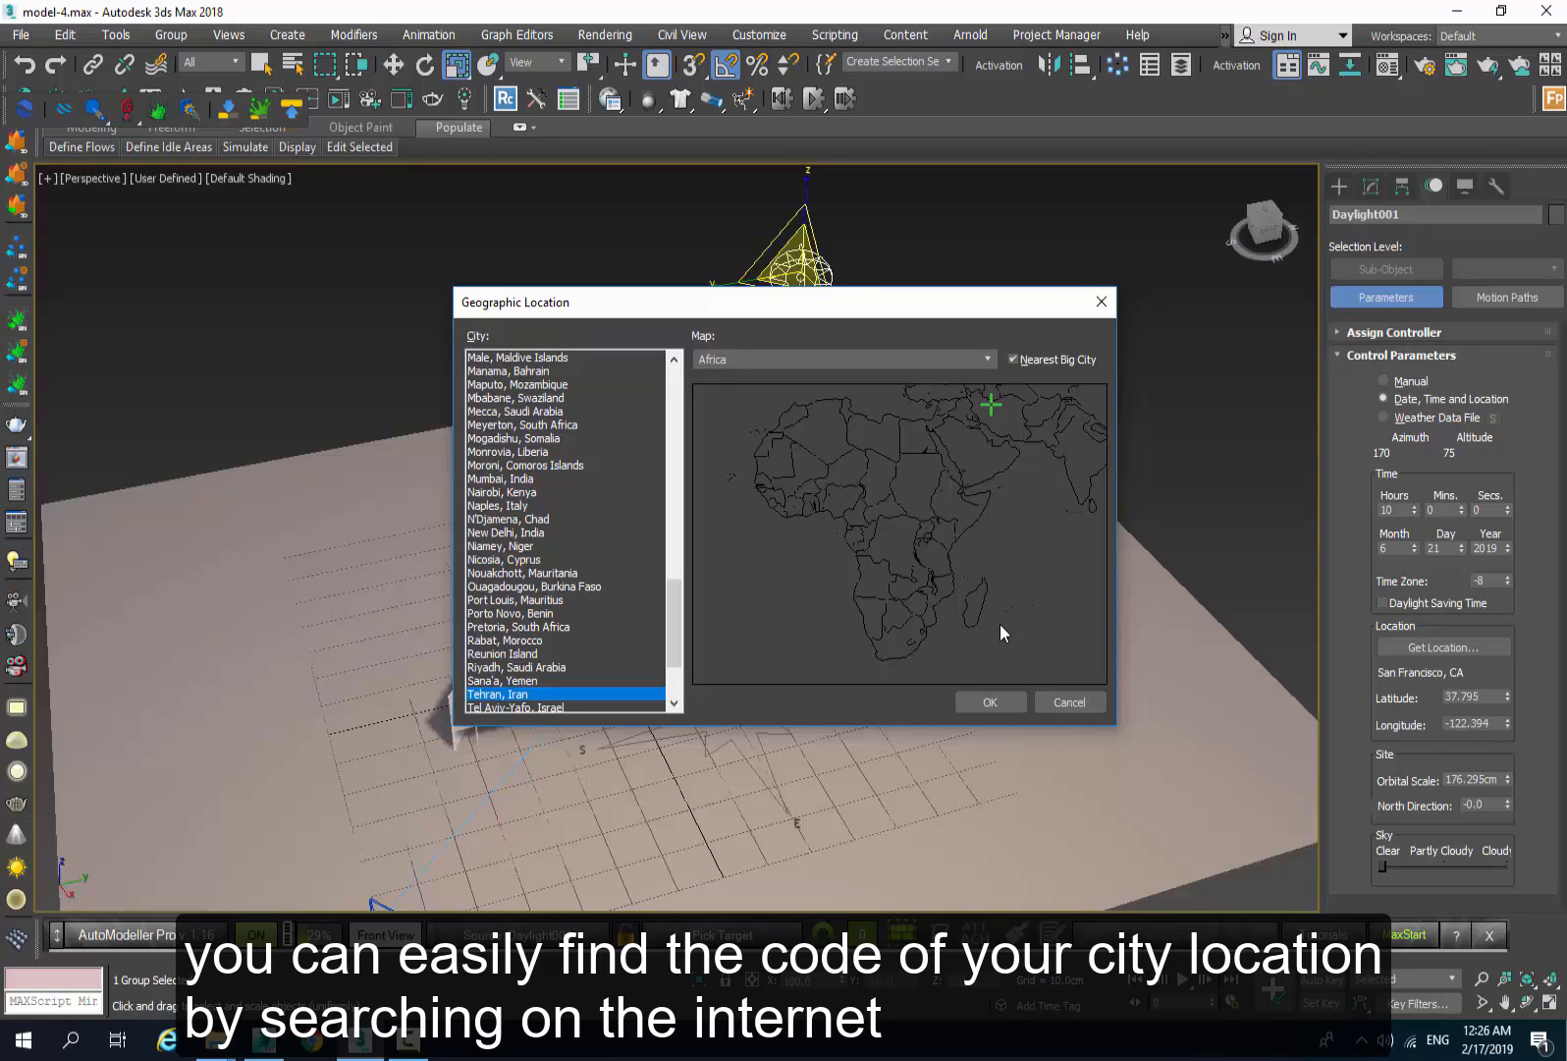
pyautogui.click(994, 701)
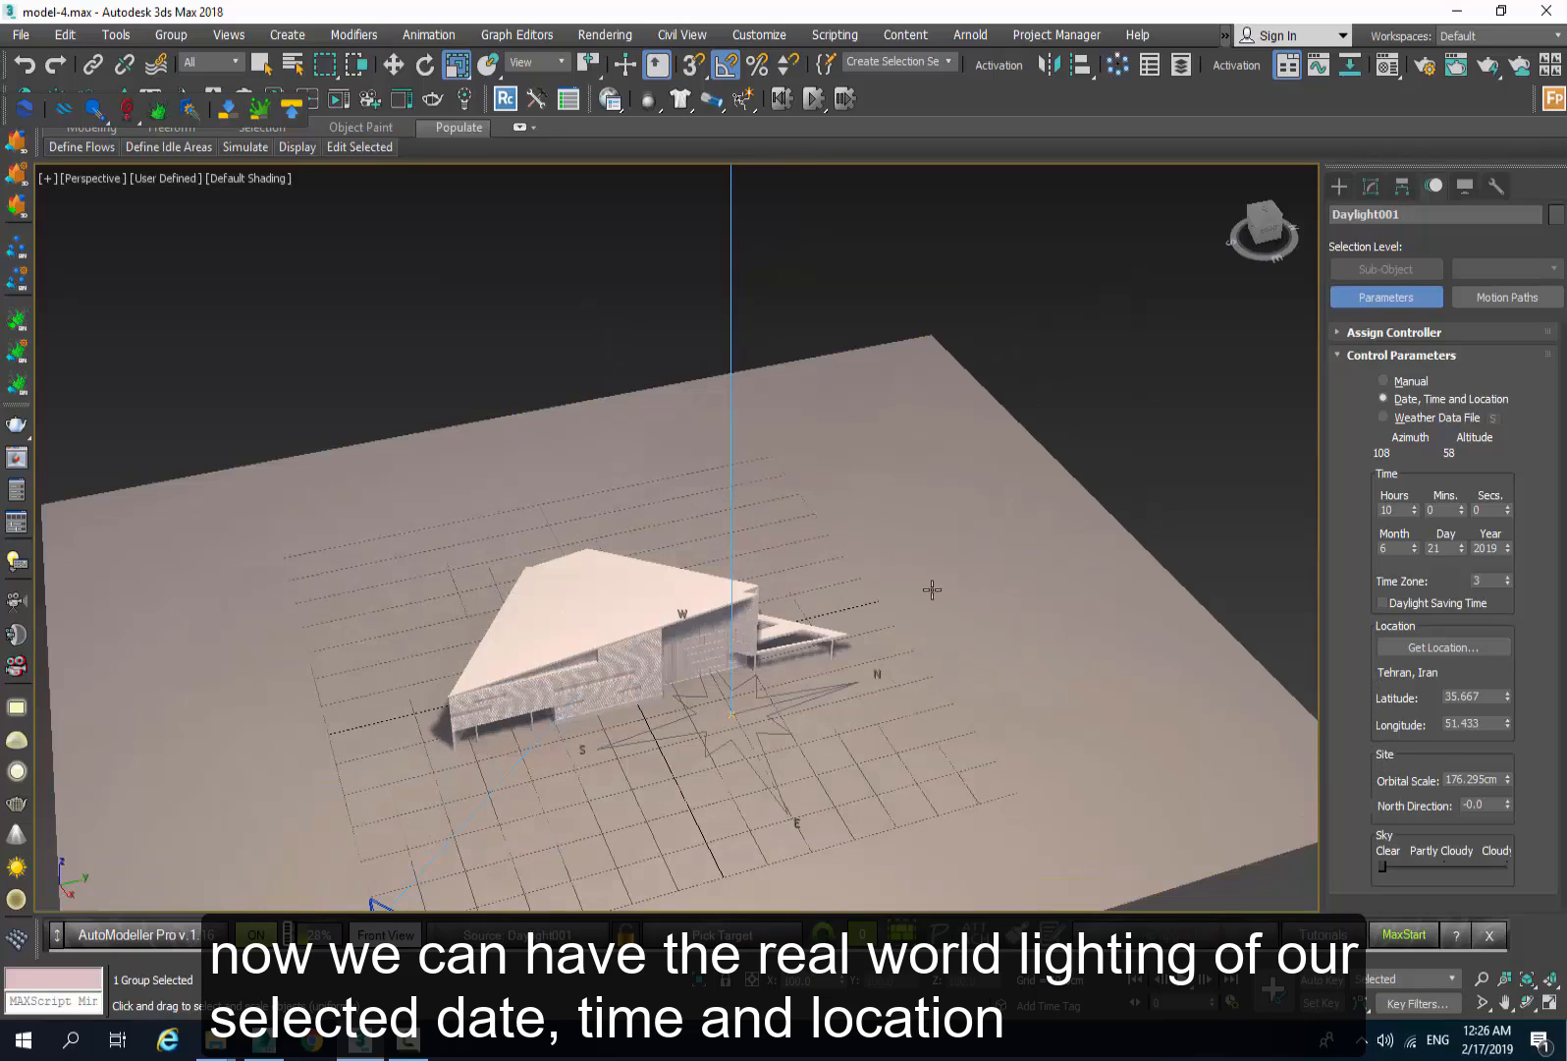
# Raise the daylight's hour to 19, lower it to 18, and inspect the shadows around the building.
pyautogui.scroll(-5, 877, 655)
pyautogui.scroll(4, 841, 622)
pyautogui.scroll(-2, 832, 585)
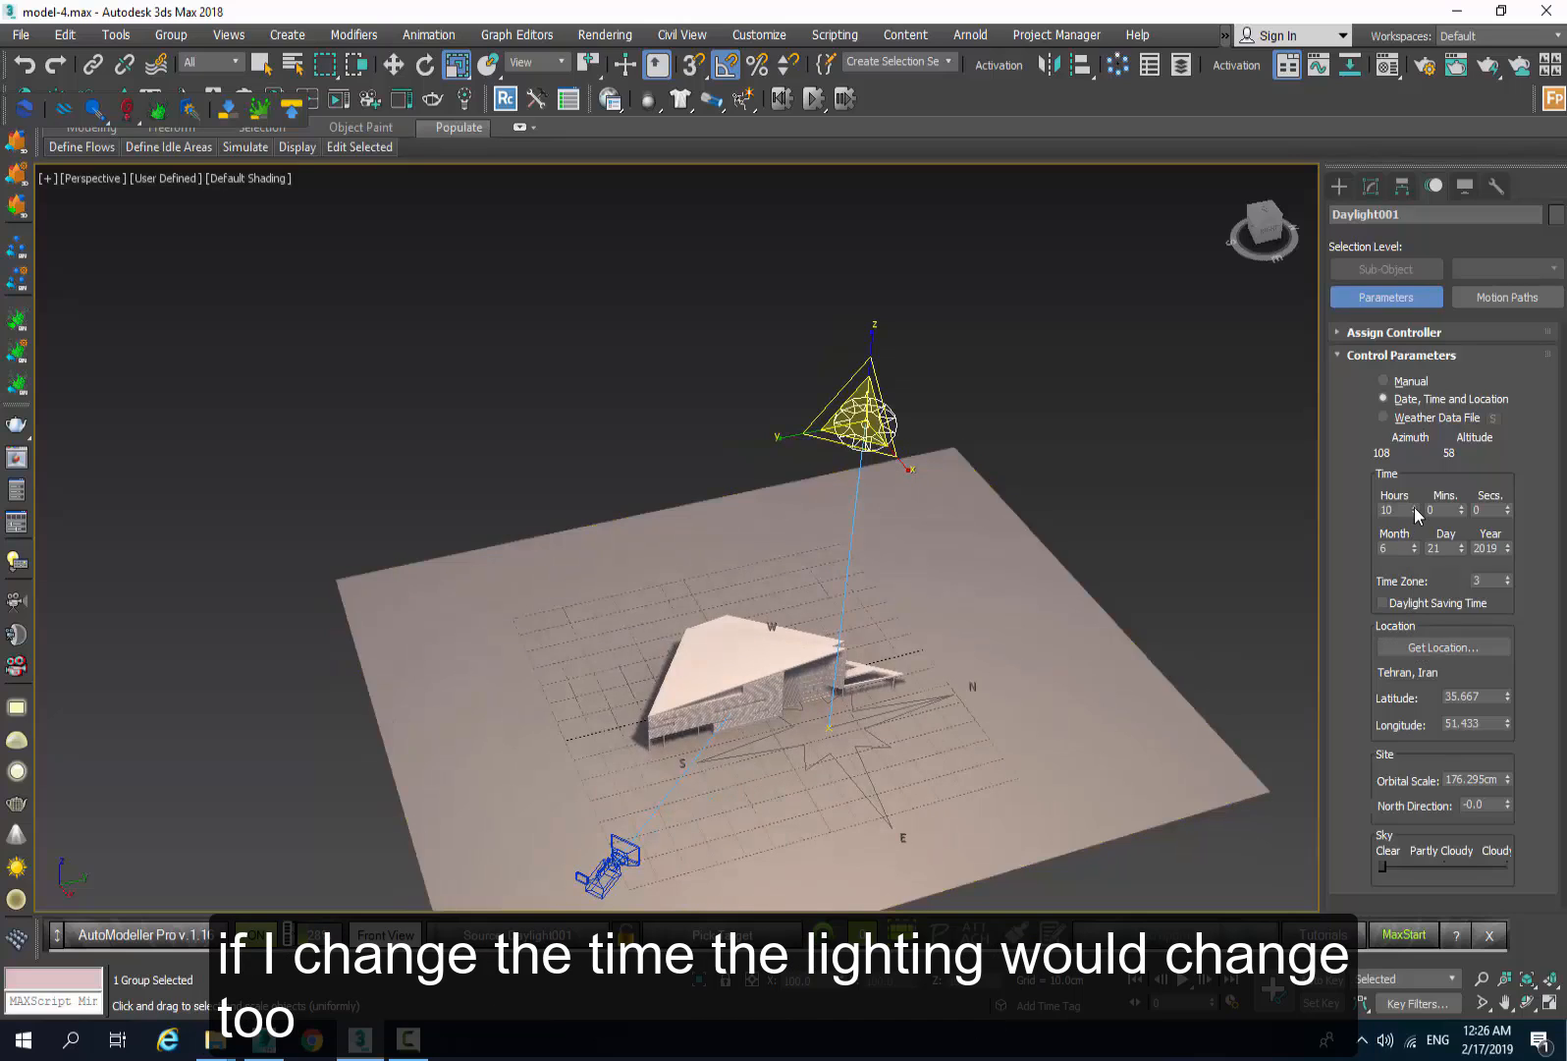
pyautogui.moveTo(1414, 510)
pyautogui.mouseDown()
pyautogui.moveTo(1413, 481)
pyautogui.moveTo(1417, 507)
pyautogui.mouseUp()
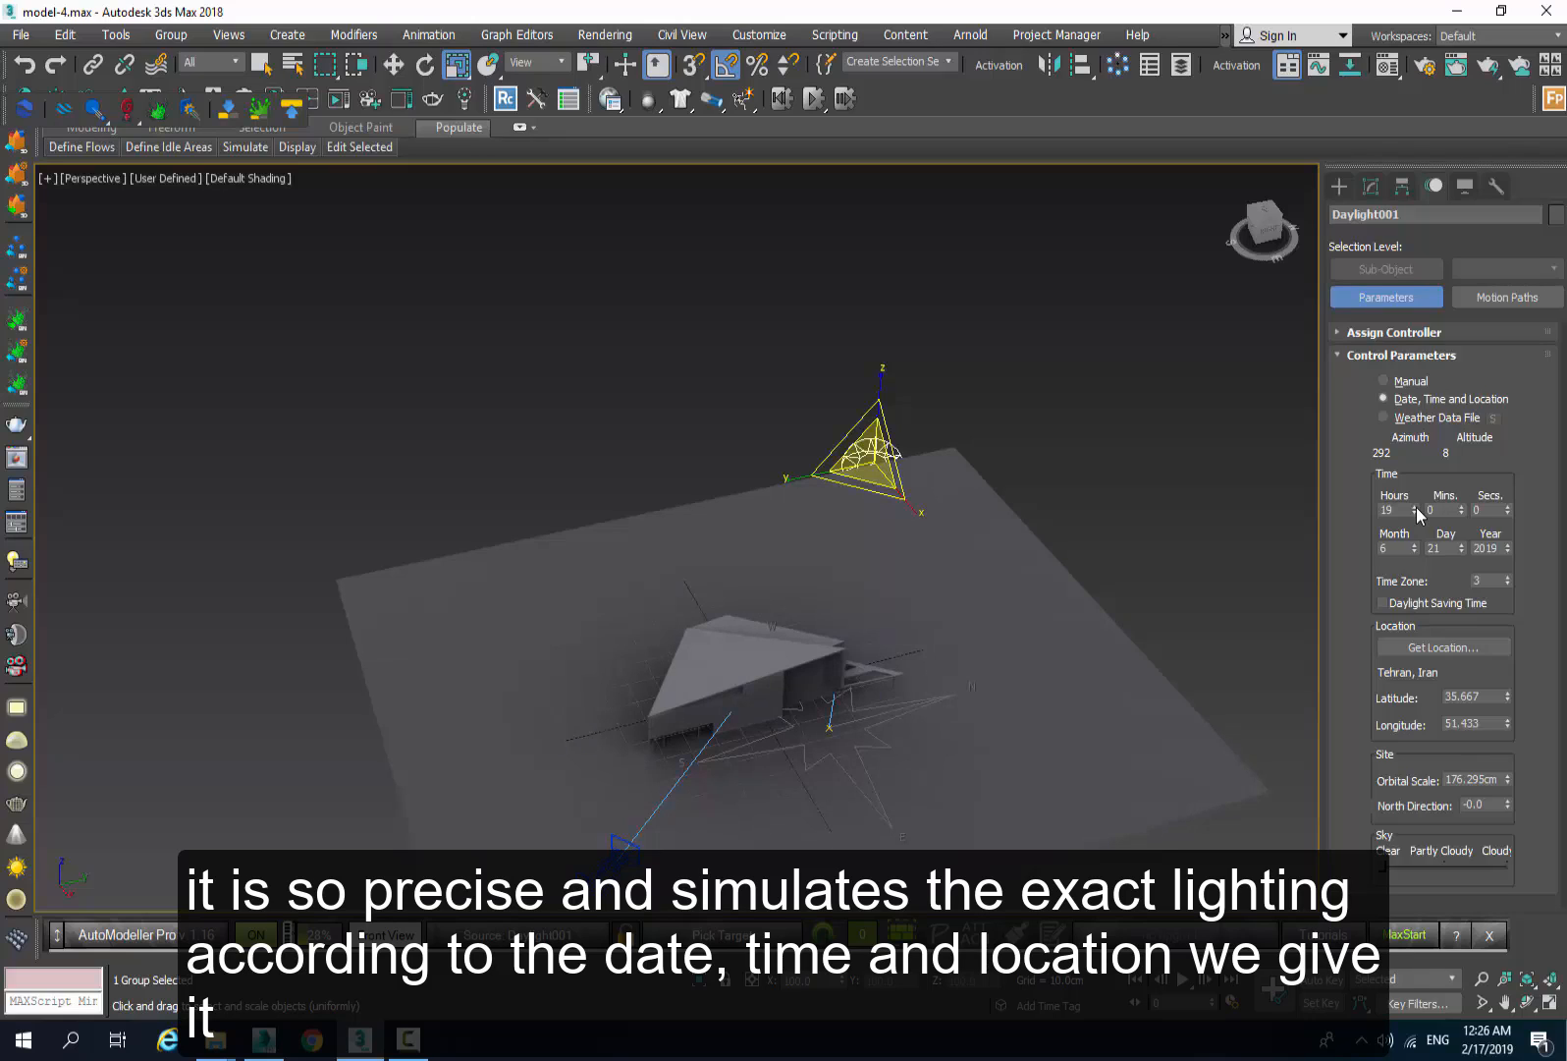
pyautogui.click(1415, 514)
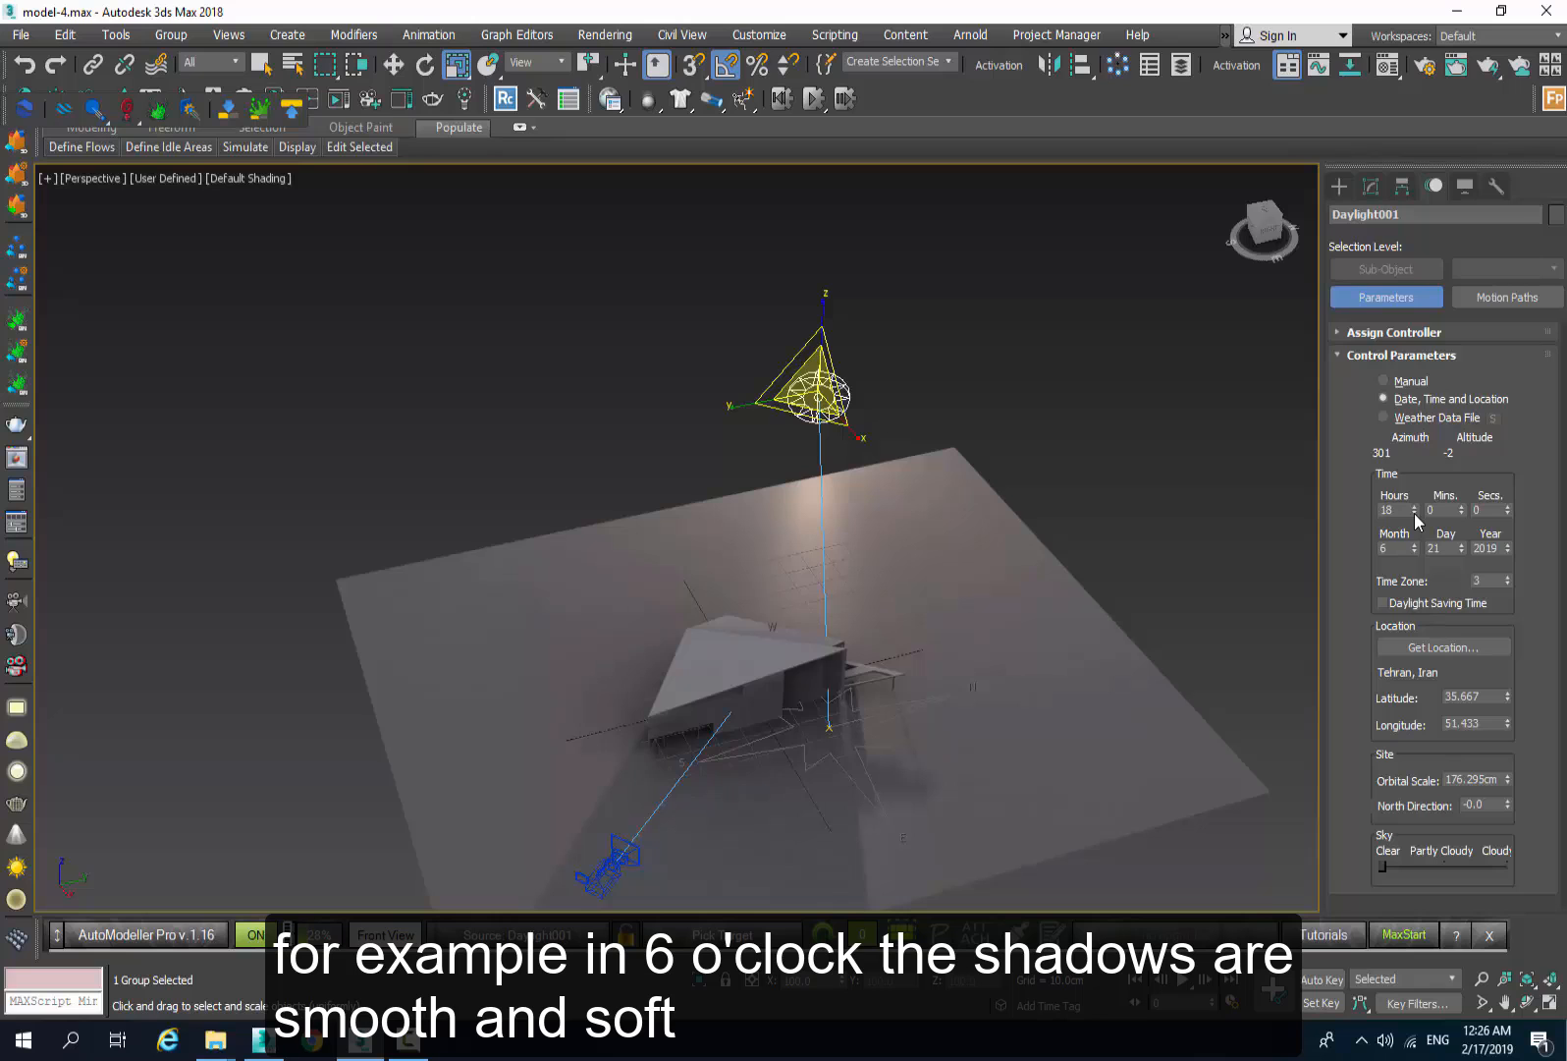
pyautogui.scroll(5, 749, 673)
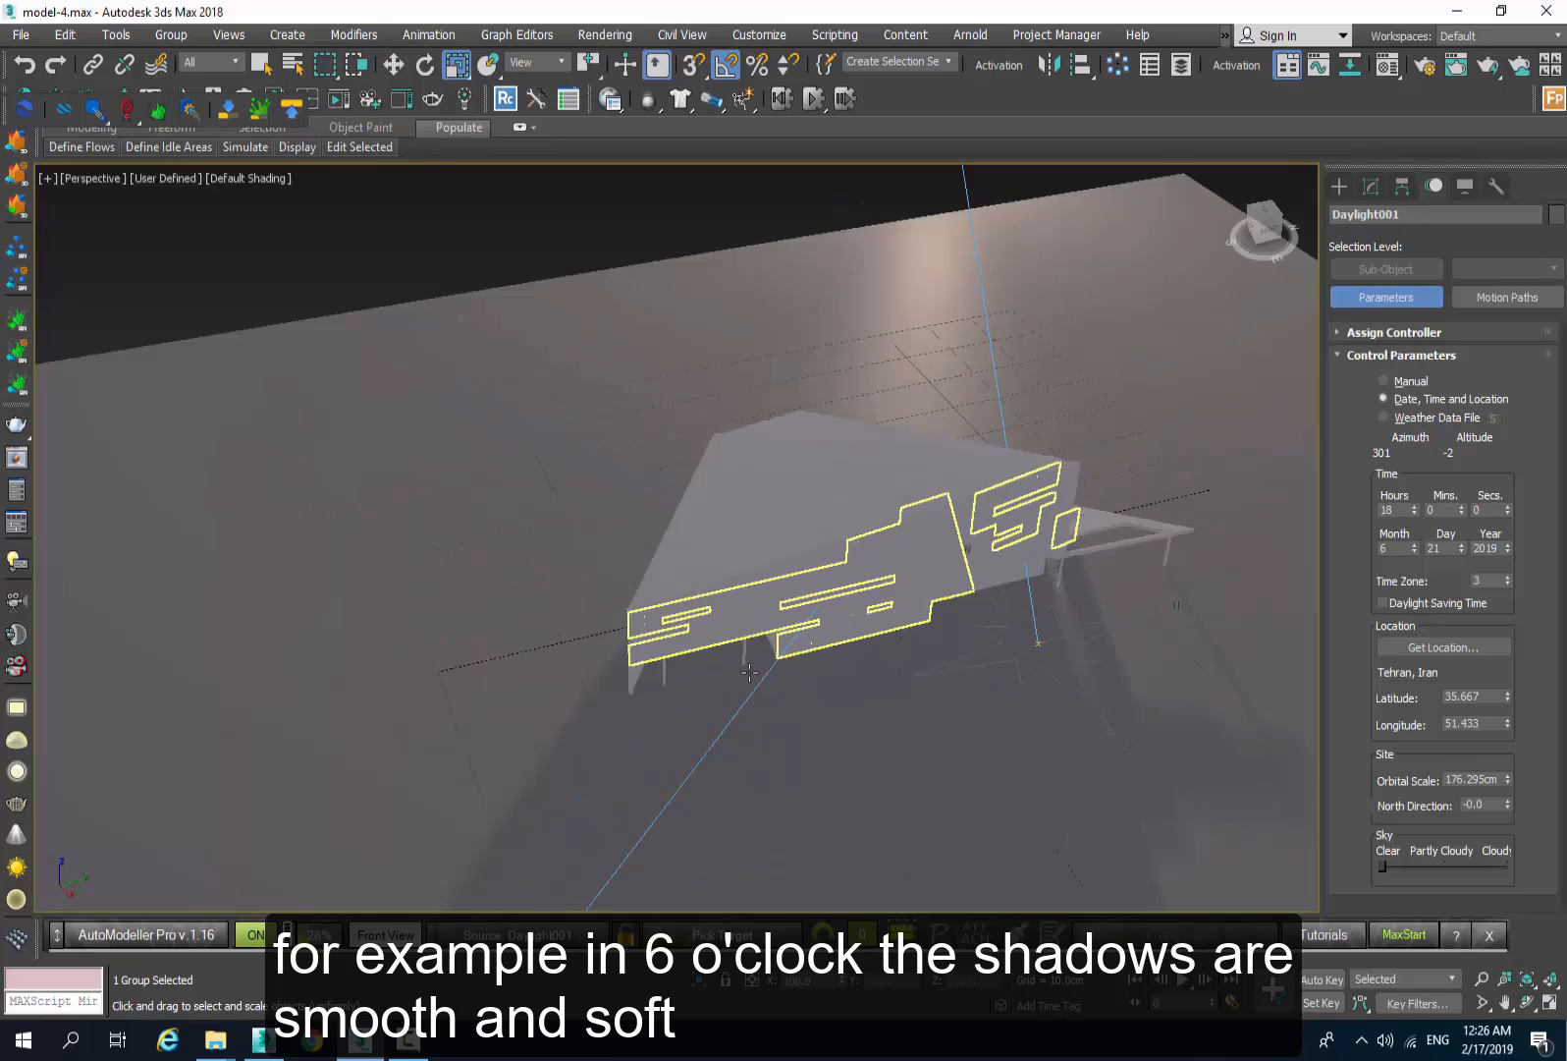
pyautogui.moveTo(750, 673); pyautogui.dragTo(815, 620, button='middle')
pyautogui.scroll(4, 815, 620)
pyautogui.scroll(-5, 1065, 576)
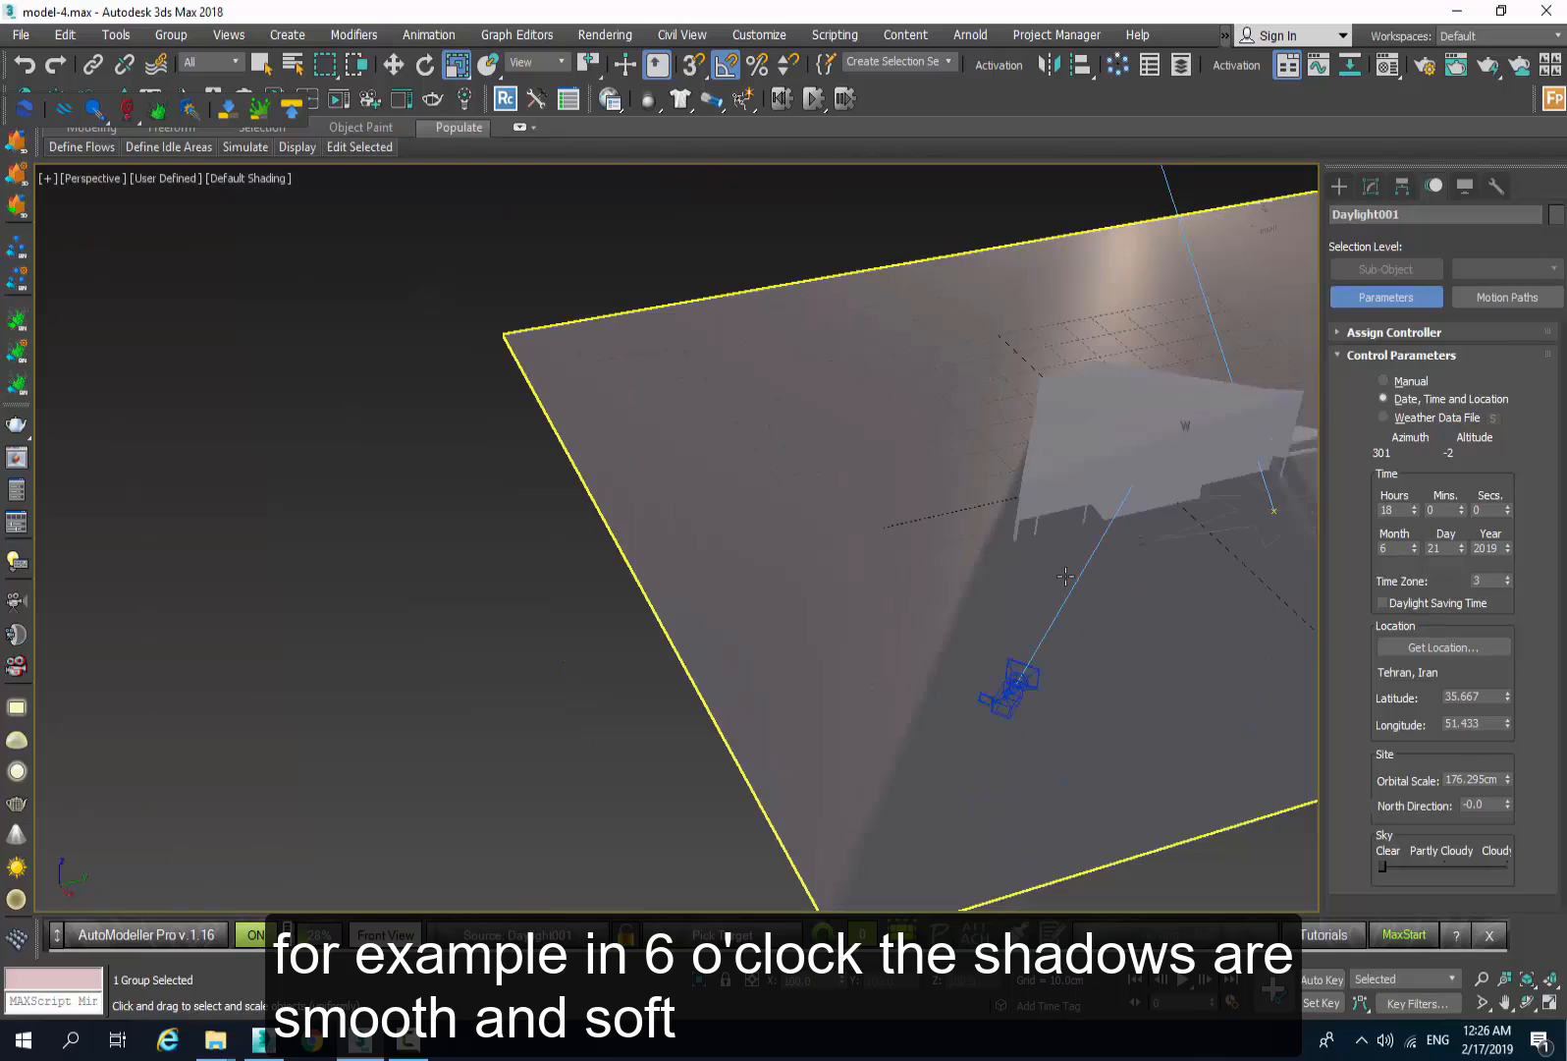
pyautogui.scroll(-3, 1066, 577)
# Set the daylight's hour to 12 and inspect the building's midday shadows.
pyautogui.click(1387, 509)
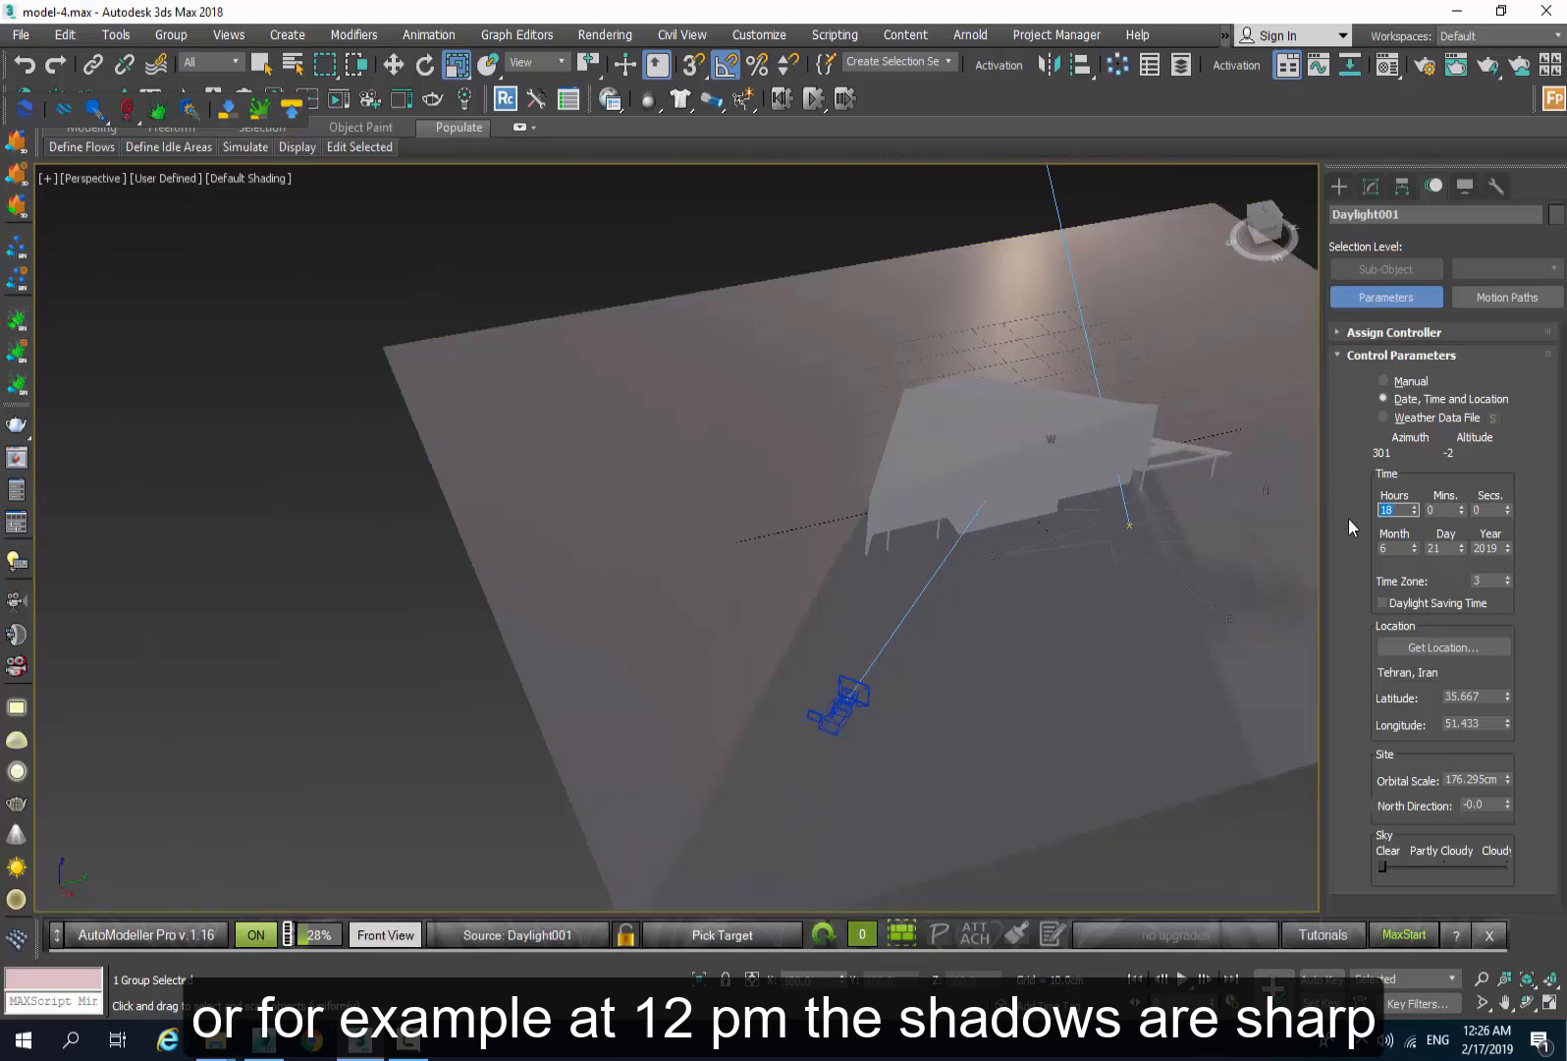
pyautogui.write('12')
pyautogui.press('Return')
pyautogui.scroll(8, 788, 589)
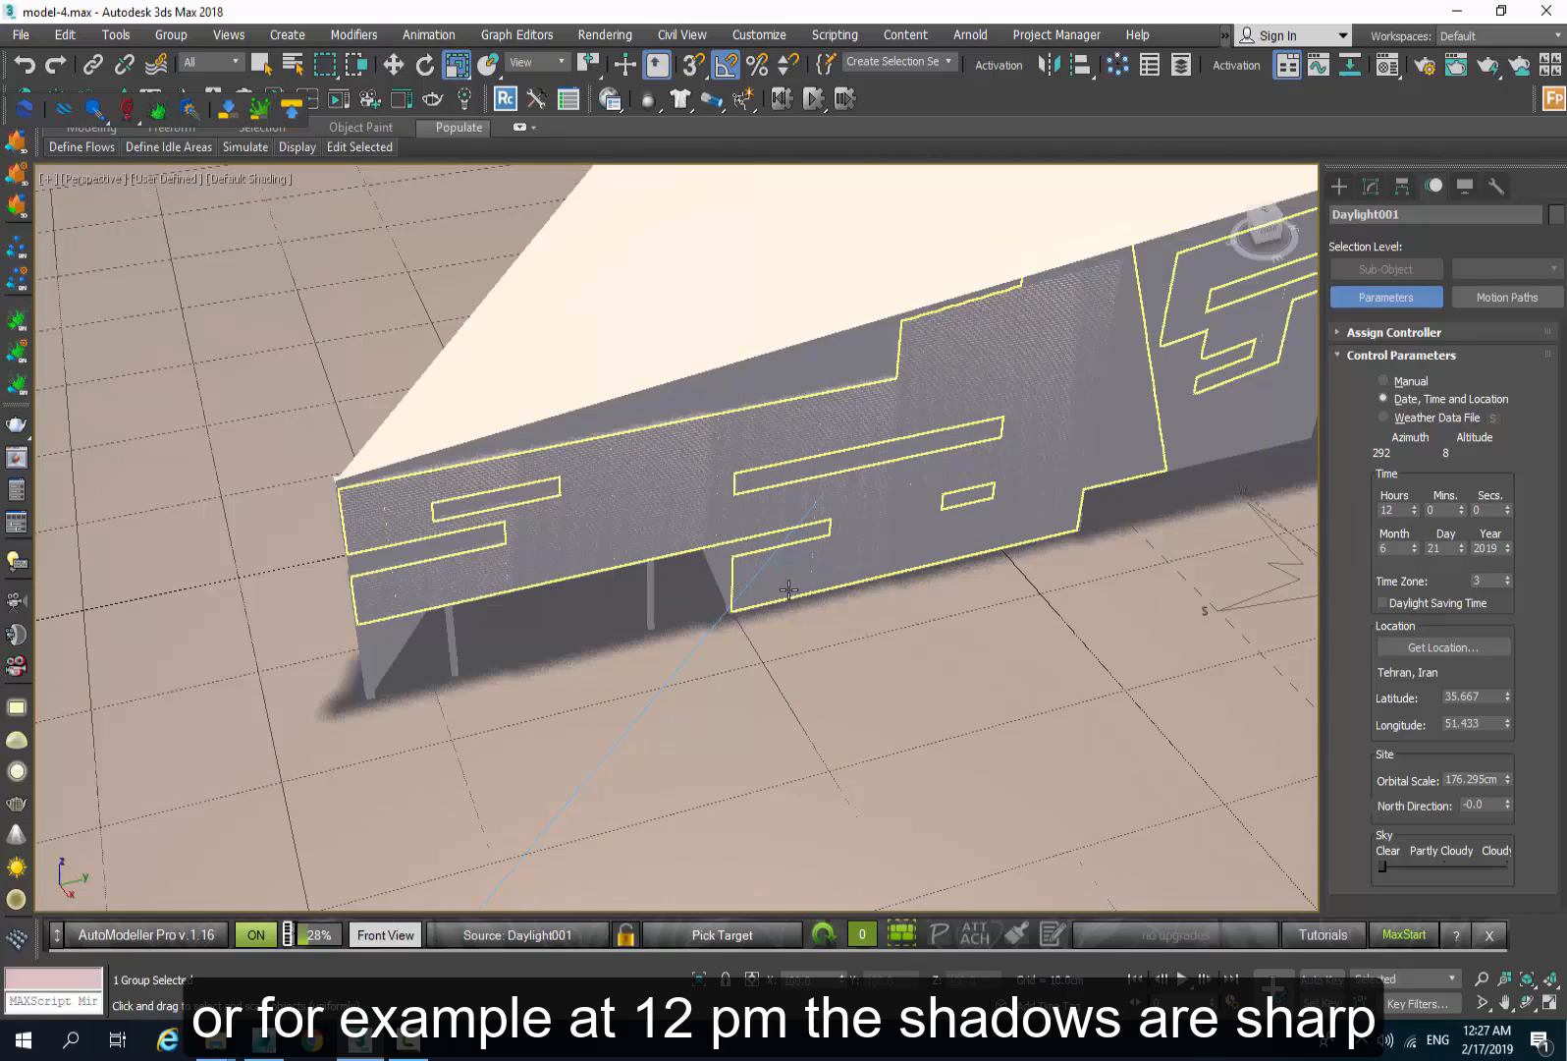
pyautogui.scroll(2, 684, 606)
pyautogui.moveTo(685, 606); pyautogui.dragTo(895, 598, button='middle')
pyautogui.scroll(4, 721, 700)
pyautogui.scroll(-9, 723, 697)
pyautogui.moveTo(1153, 641); pyautogui.dragTo(913, 663, button='middle')
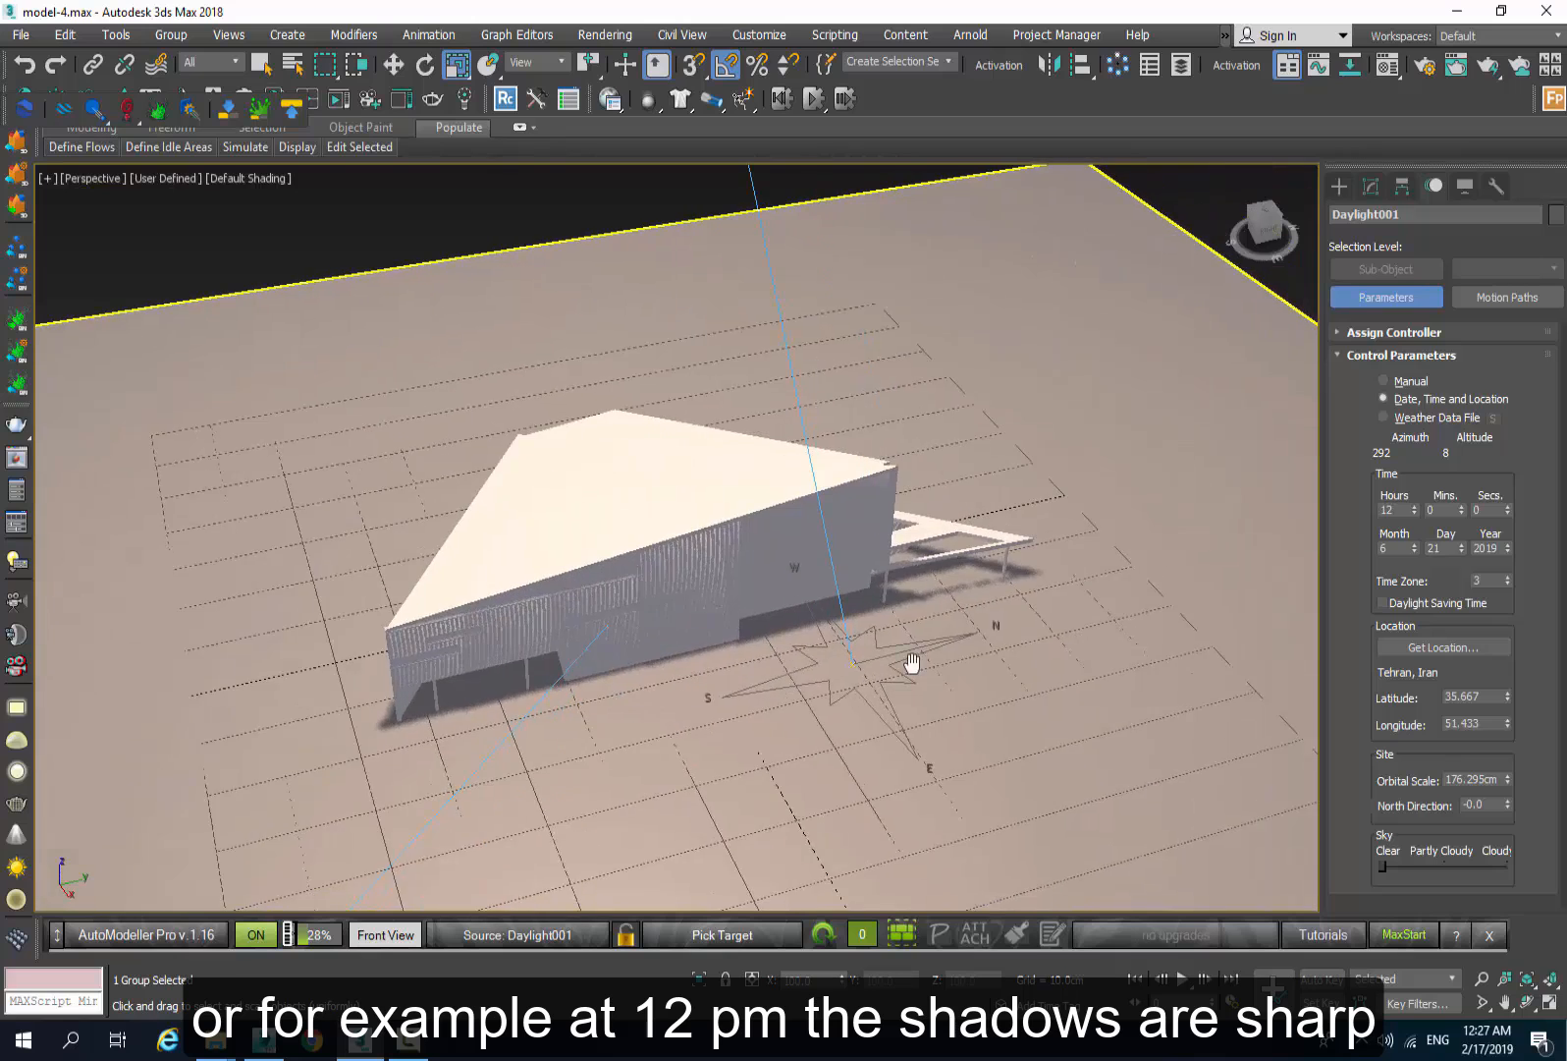
pyautogui.scroll(-5, 913, 663)
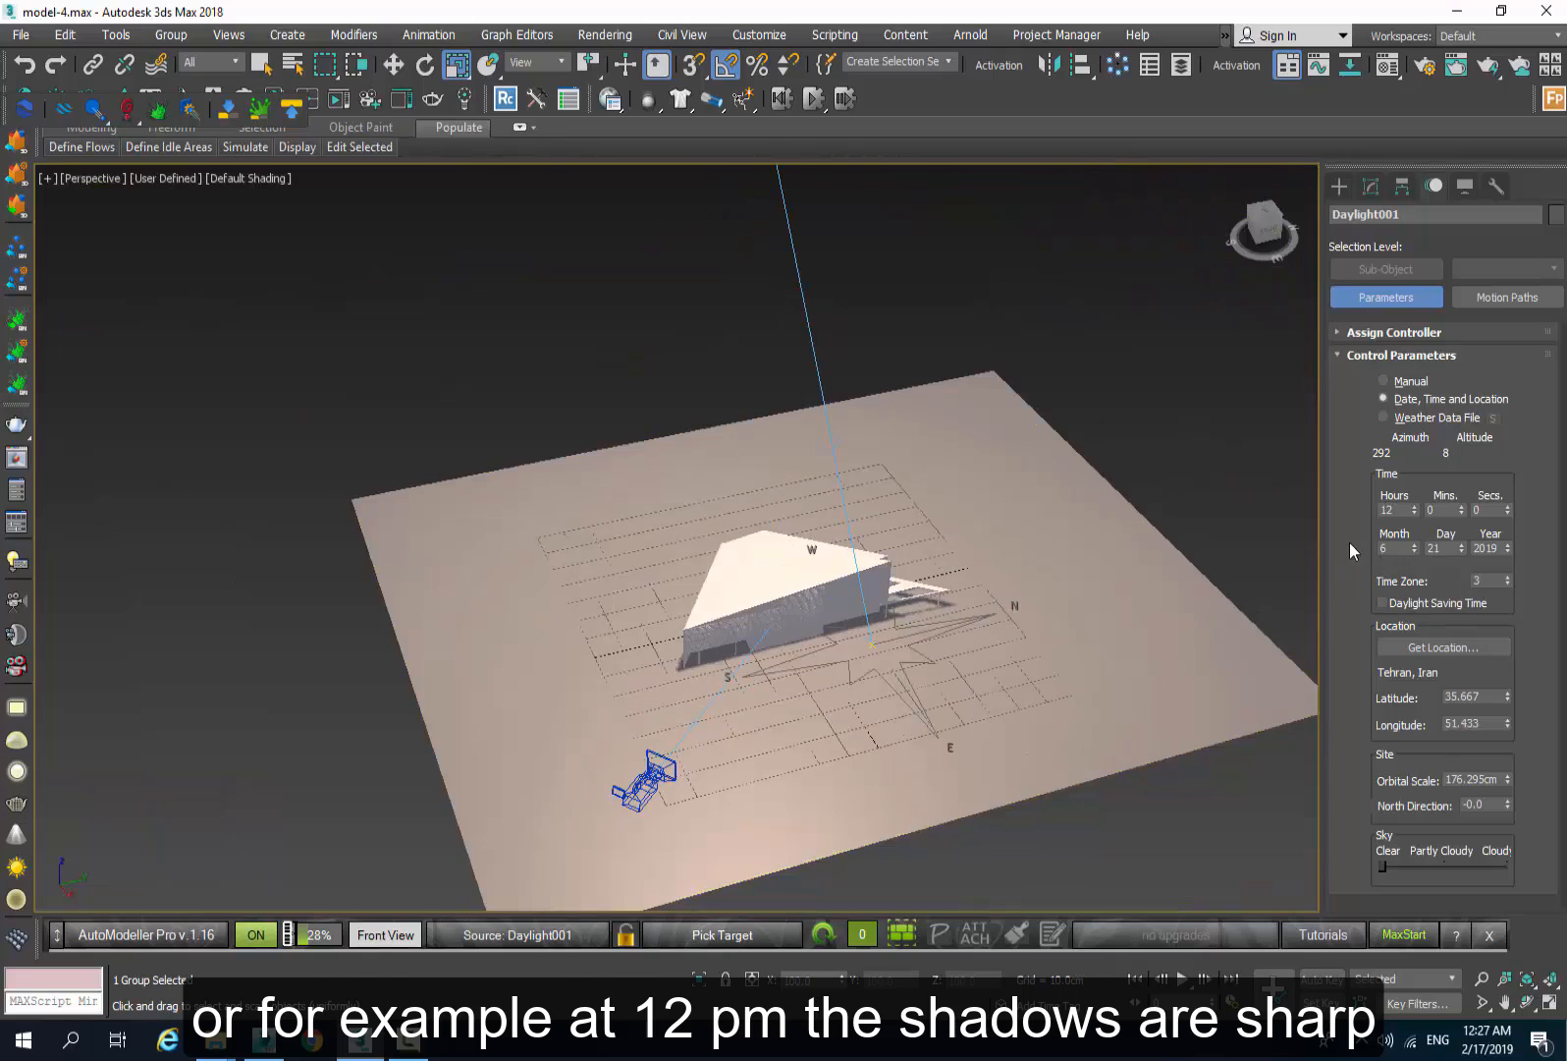
# Display the daylight's modify settings and look through the VRaySun parameters, from enabled down to the sky model.
pyautogui.scroll(-3, 843, 718)
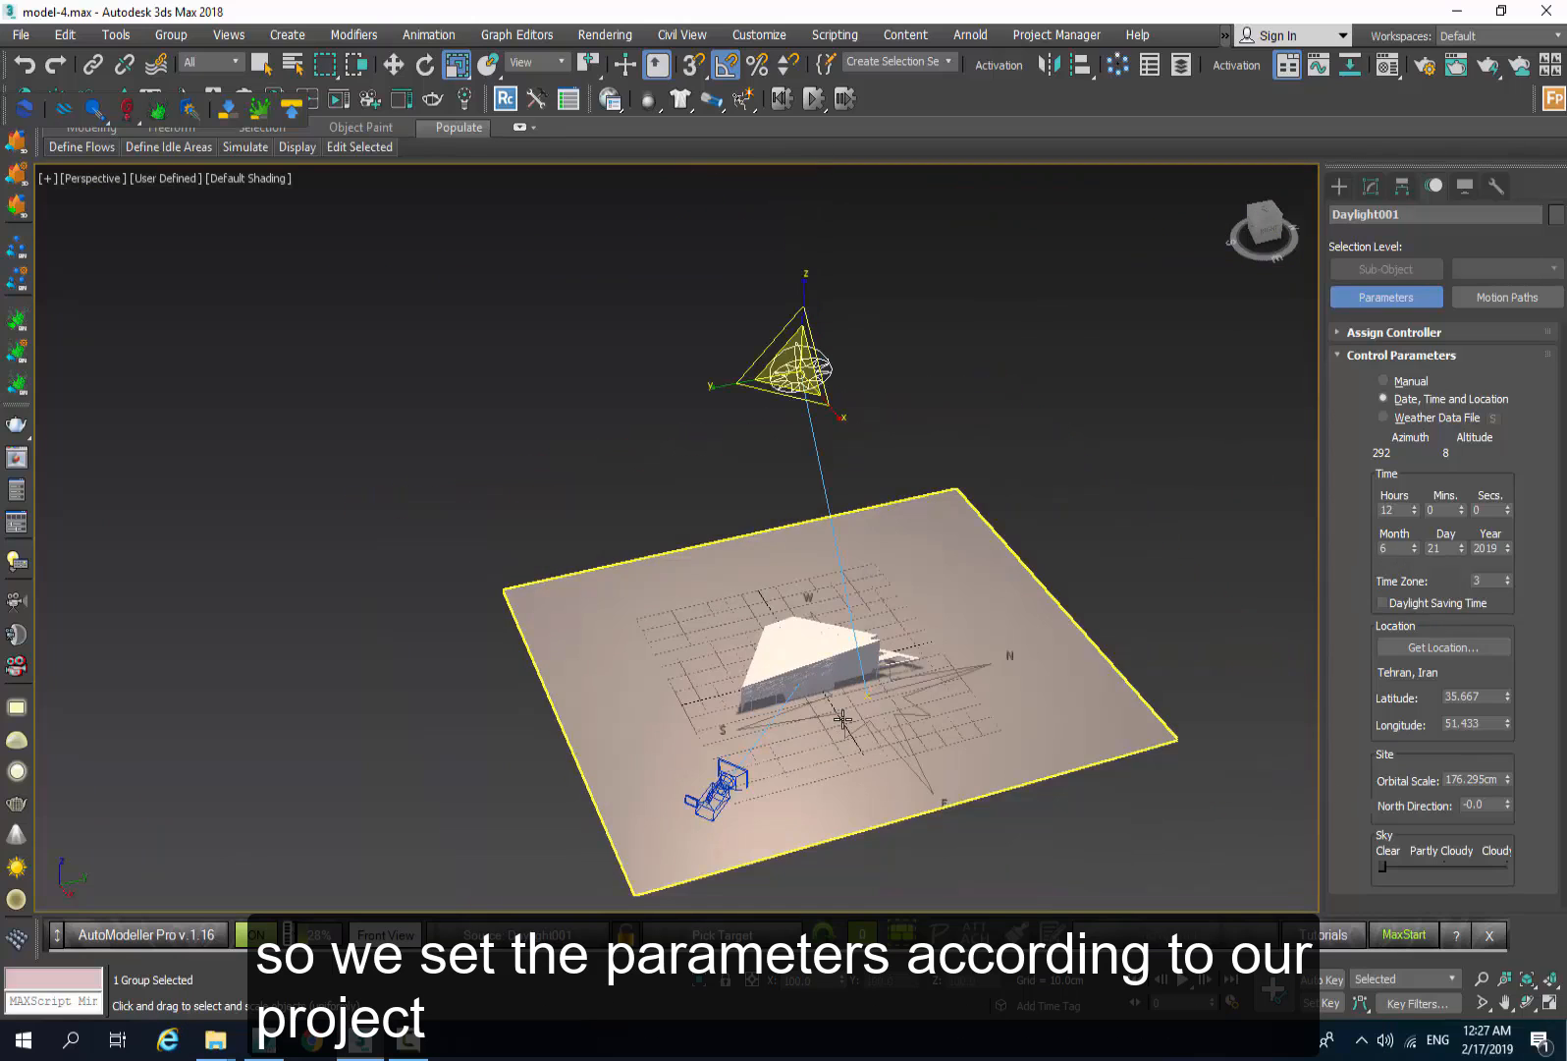
pyautogui.scroll(3, 842, 718)
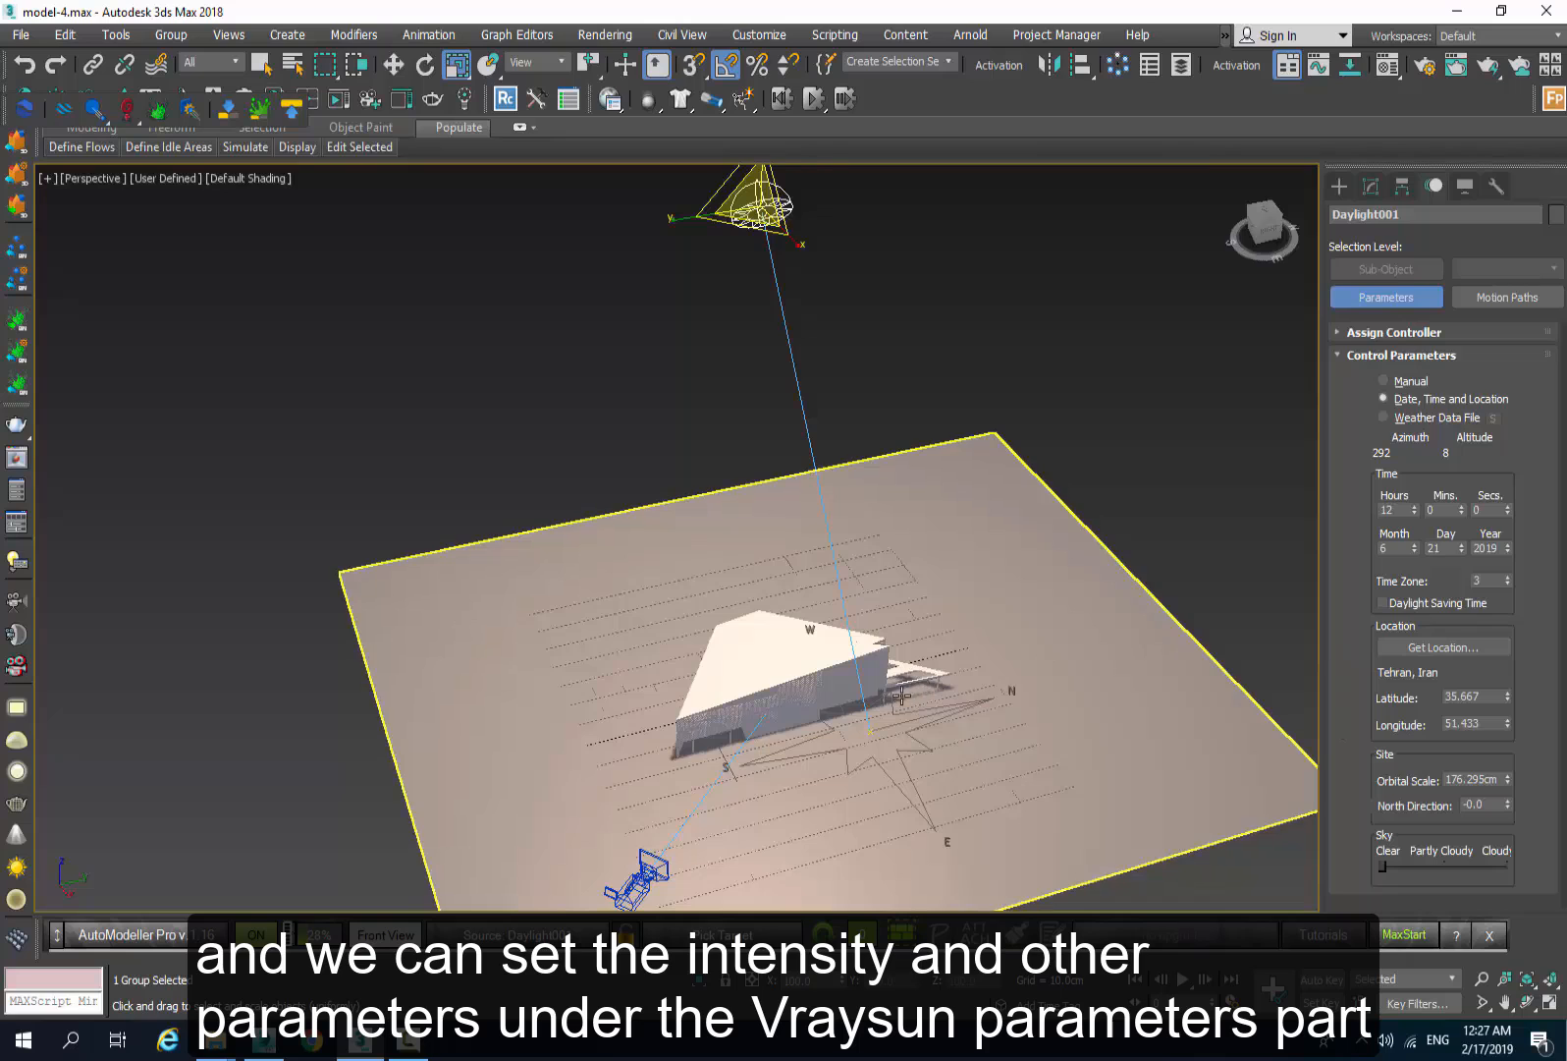
pyautogui.scroll(-3, 1187, 658)
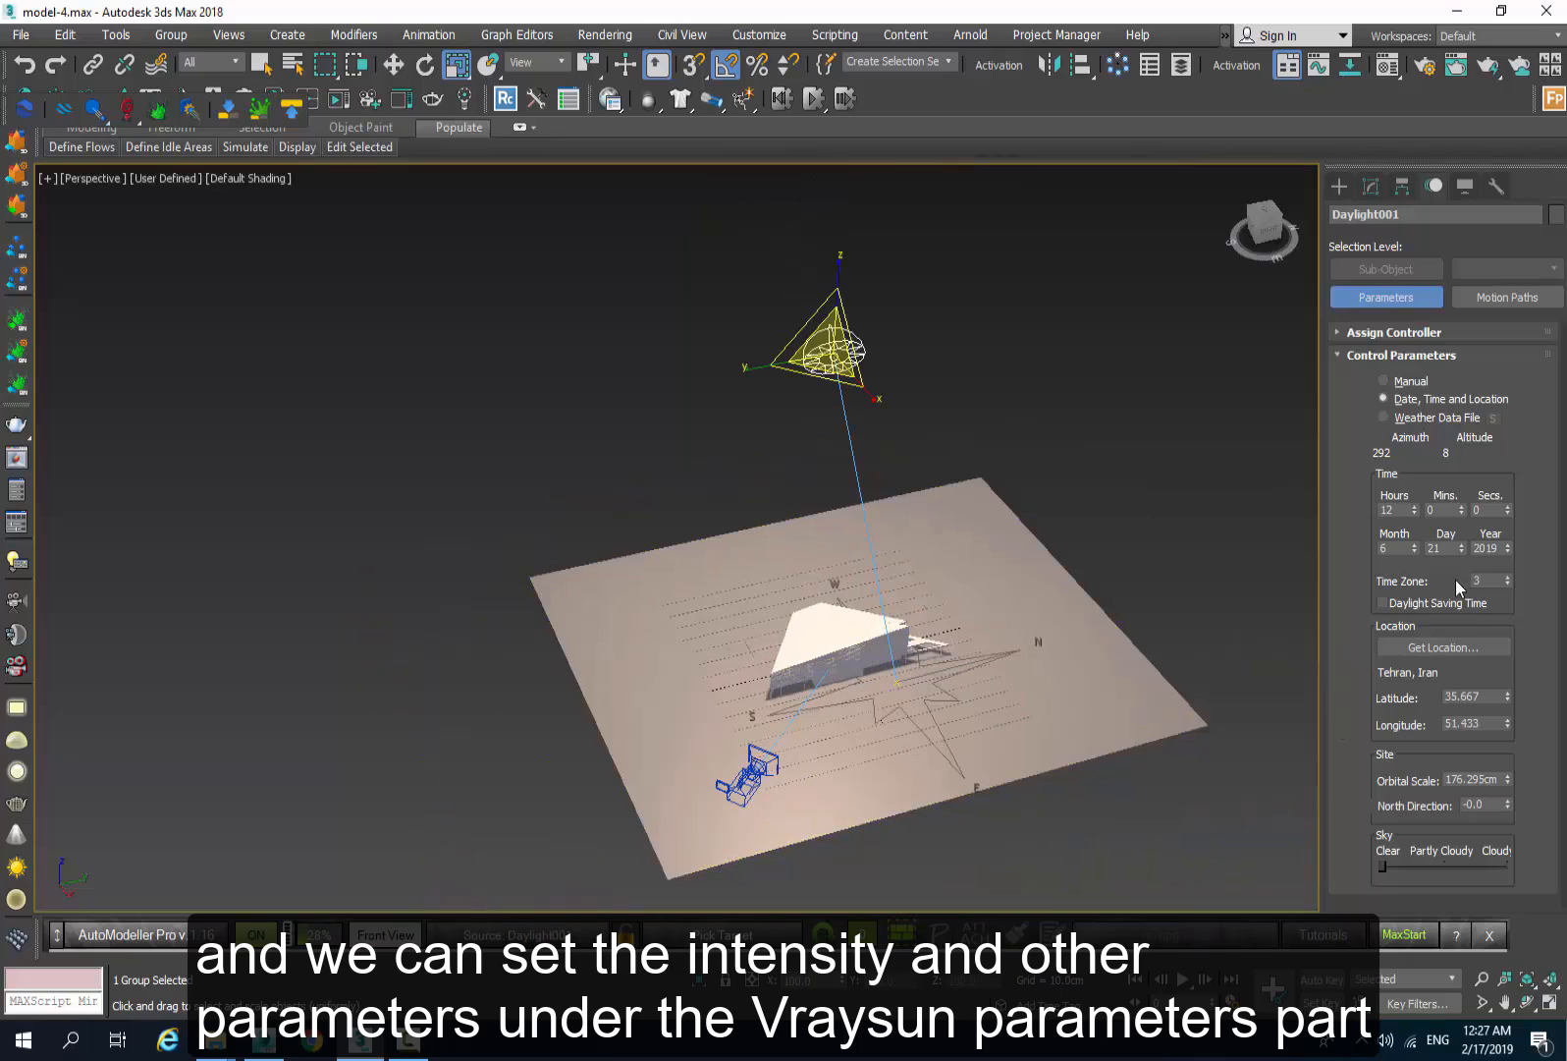
pyautogui.click(1371, 185)
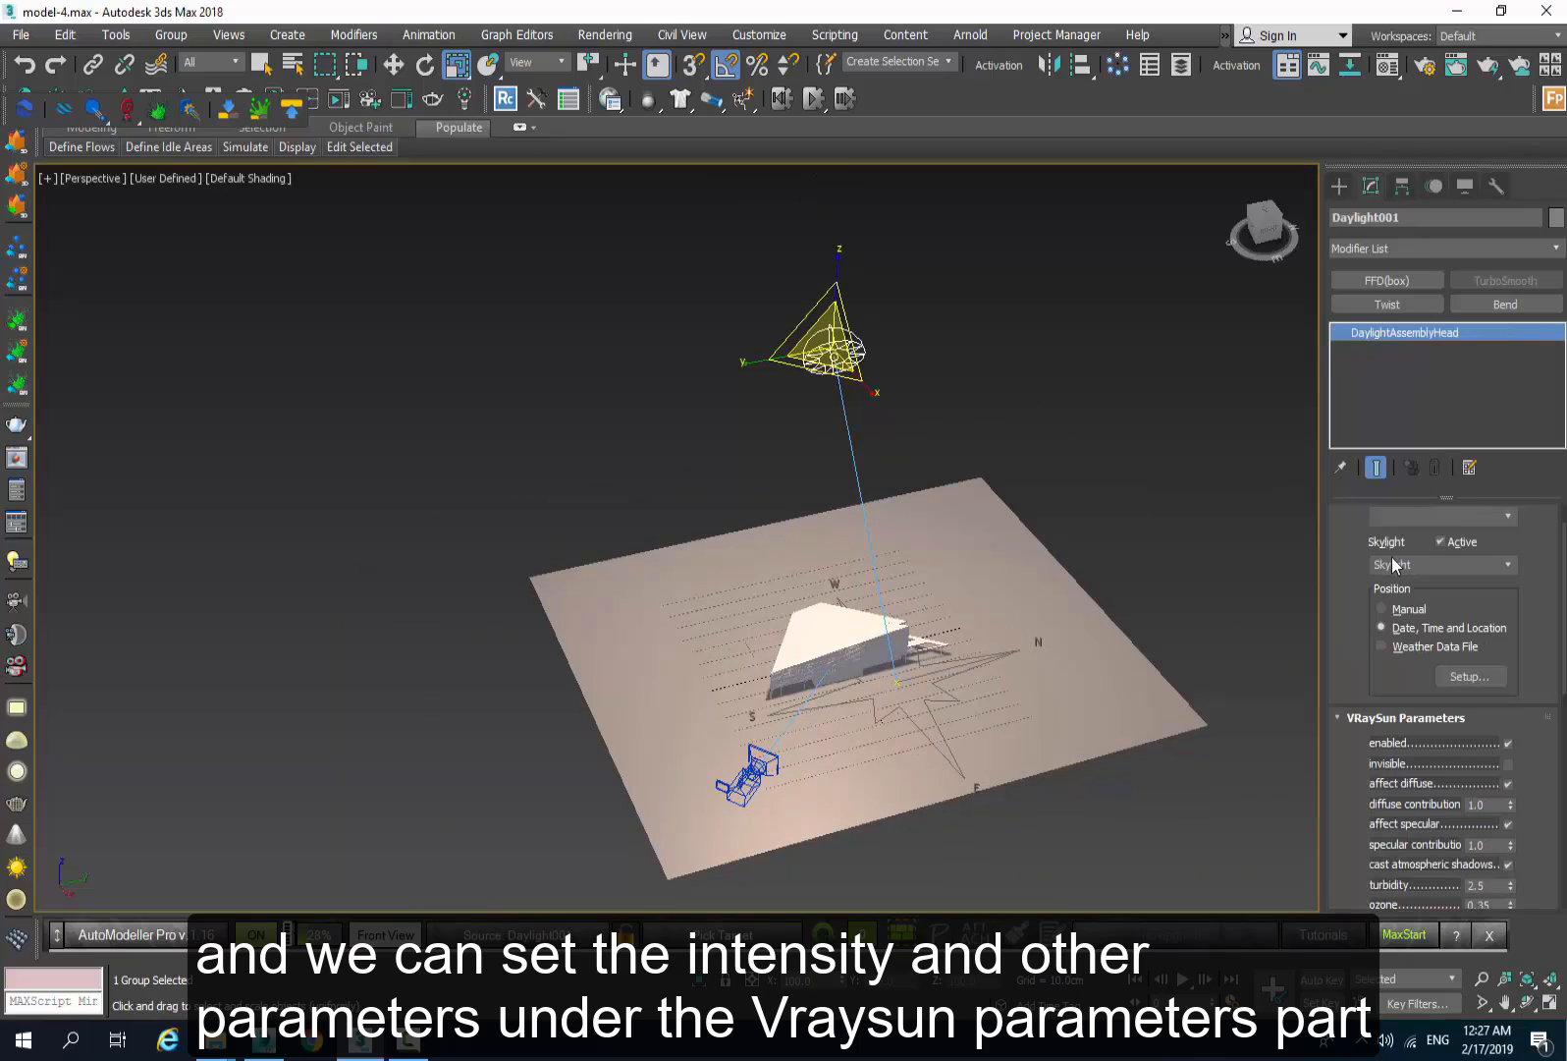
pyautogui.moveTo(841, 353); pyautogui.dragTo(869, 374, button='middle')
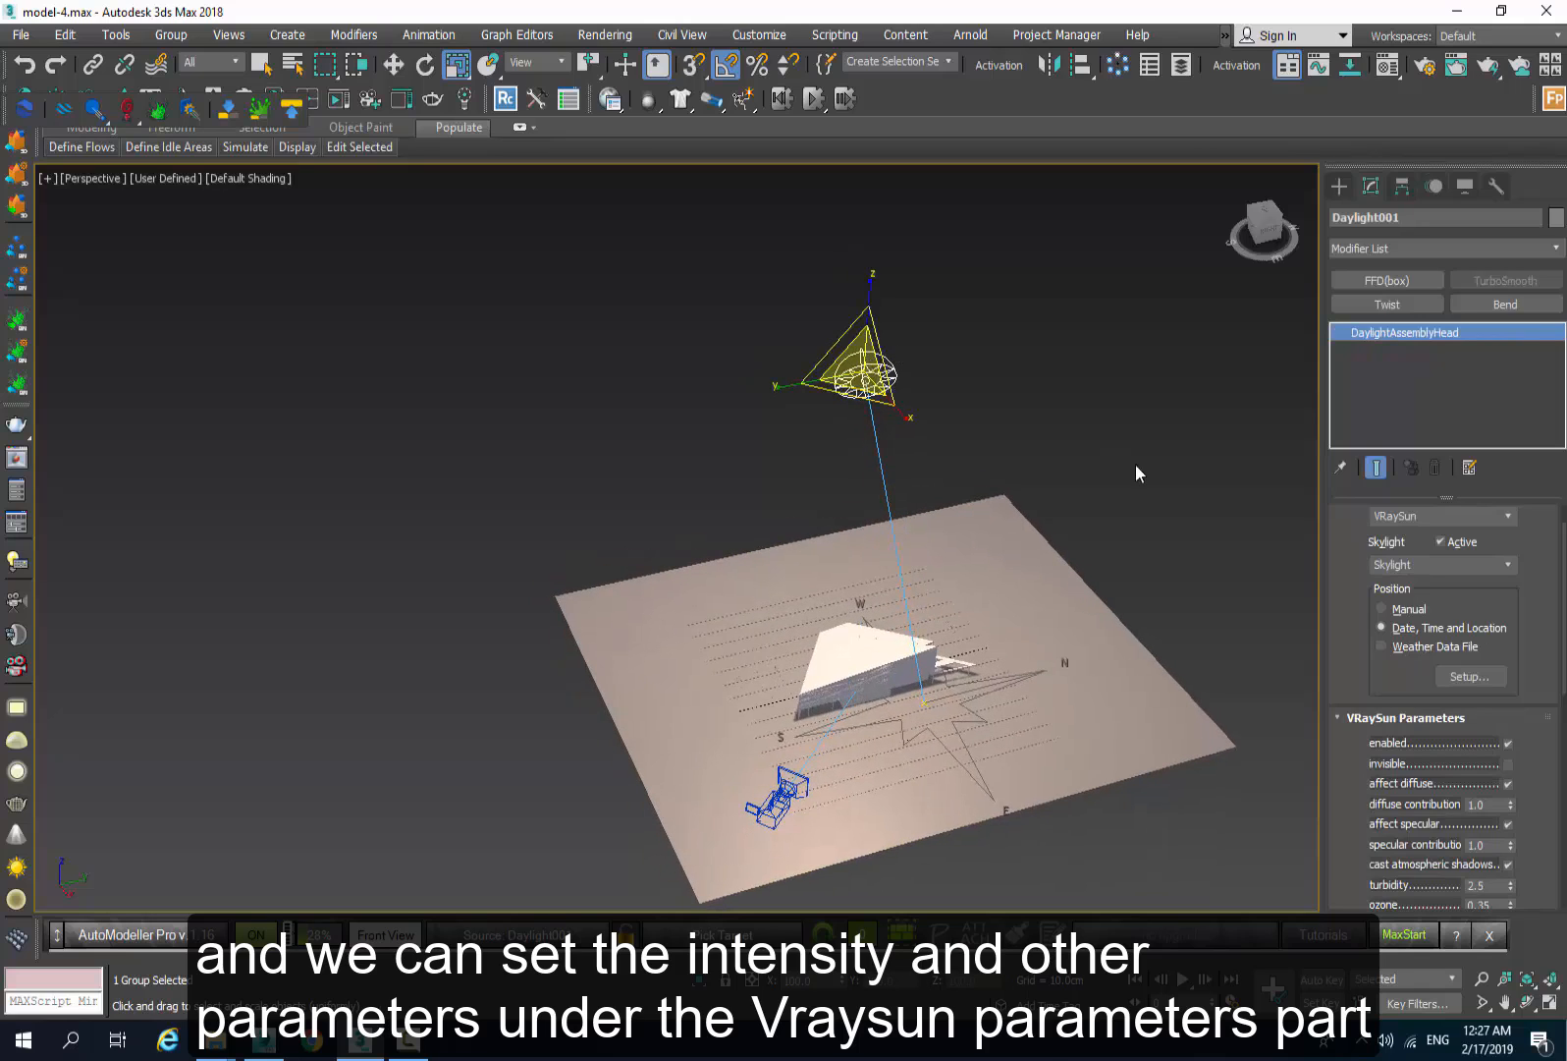
pyautogui.scroll(-4, 1360, 619)
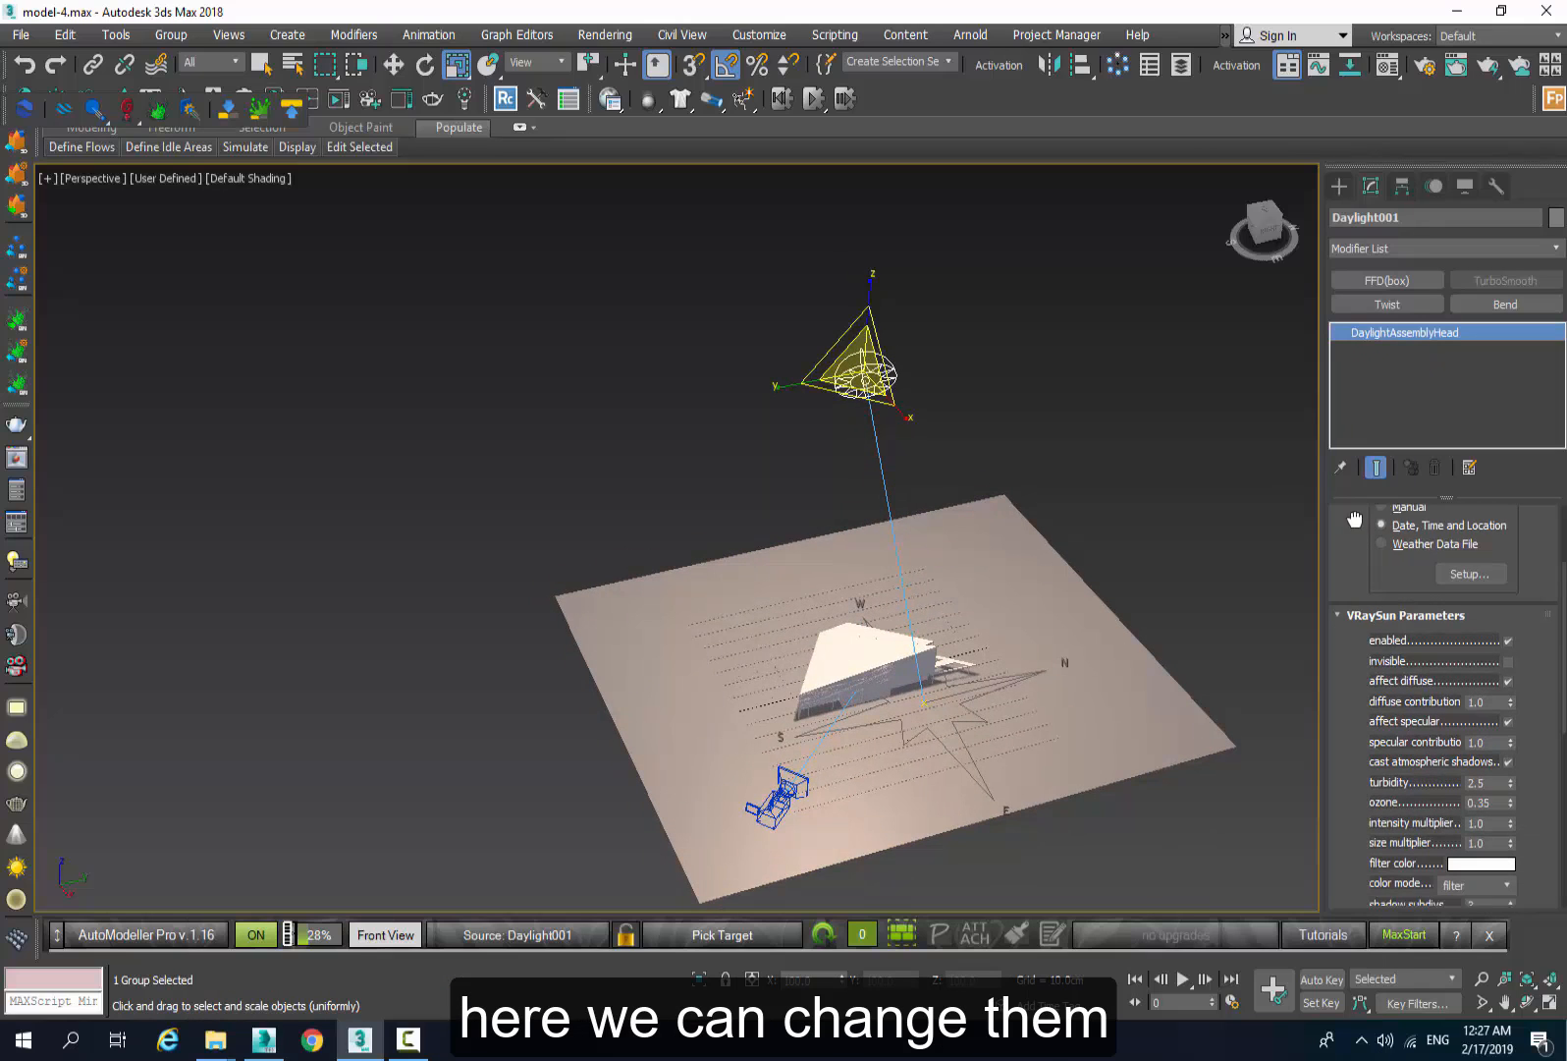
pyautogui.scroll(-1, 1363, 590)
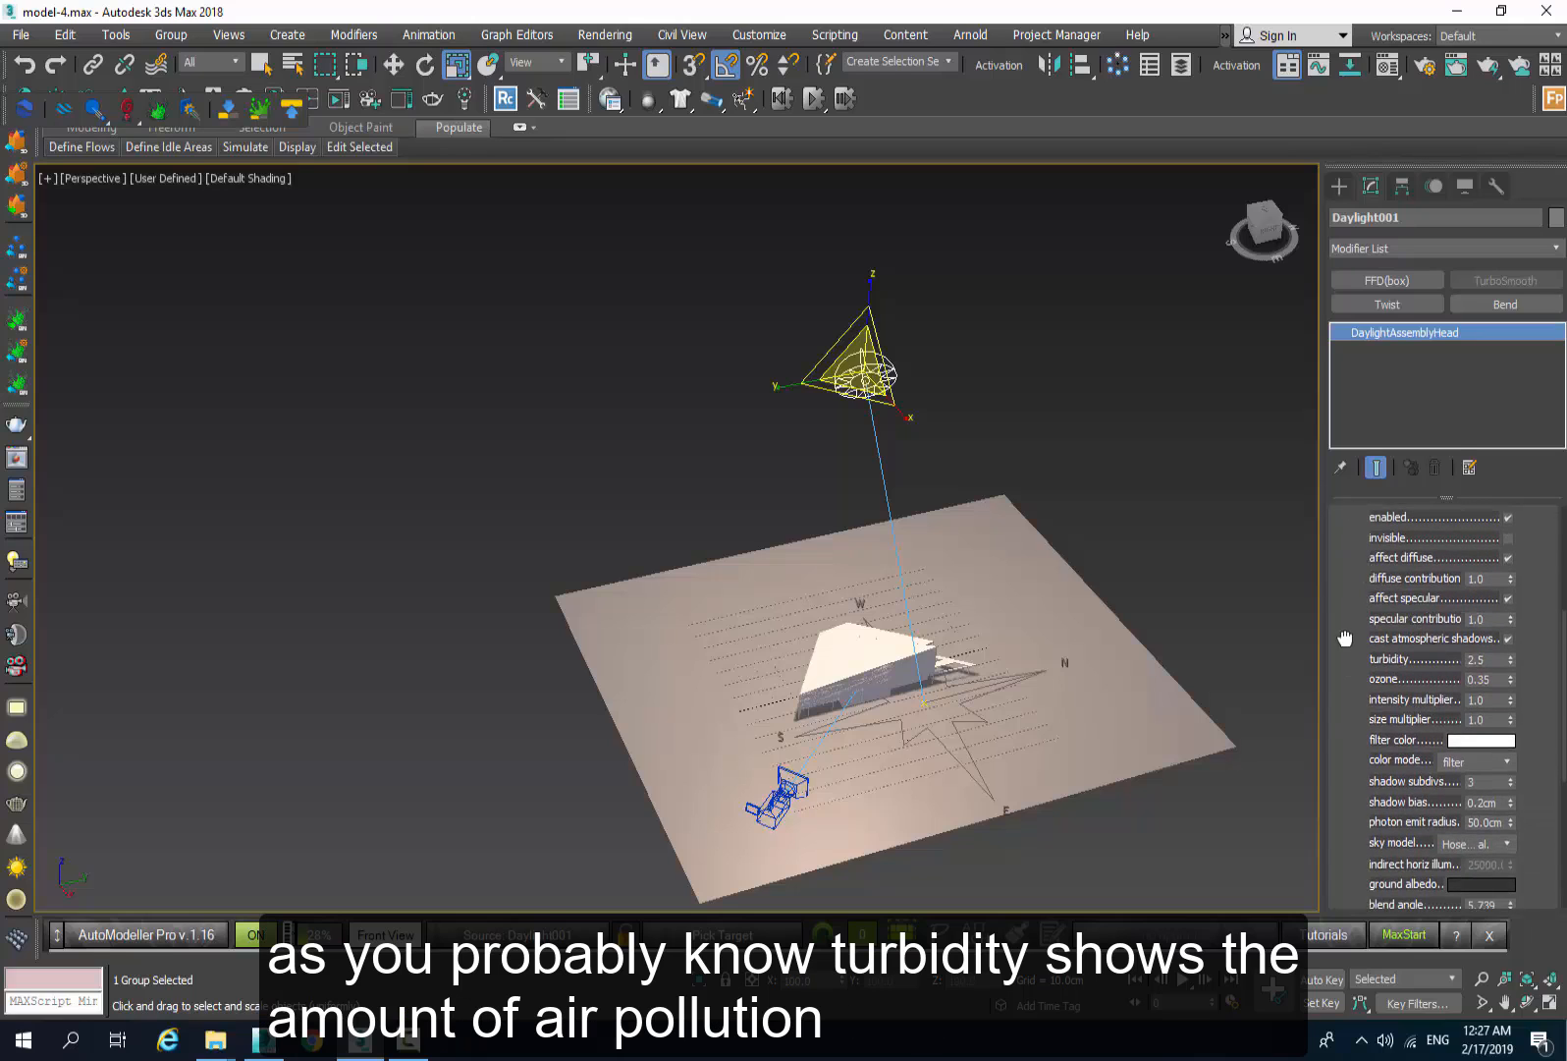
pyautogui.scroll(3, 1340, 640)
pyautogui.scroll(-2, 1336, 687)
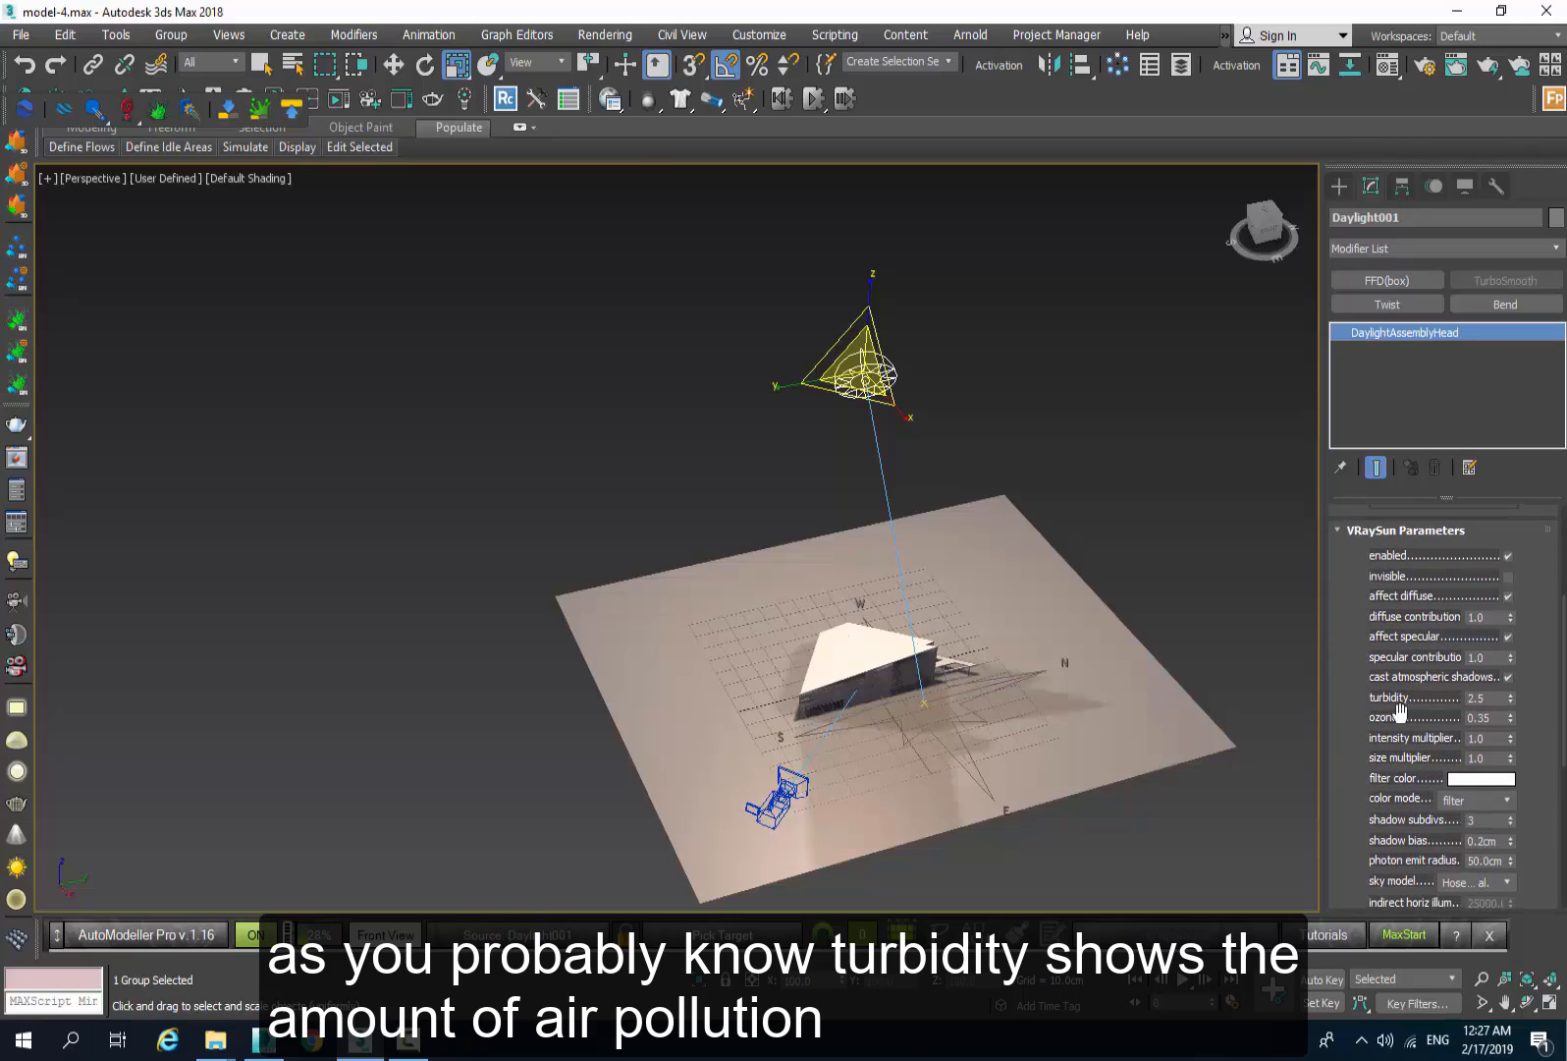
# Examine the VRaySun turbidity, ozone and intensity multiplier values, then view the building and camera in the scene.
pyautogui.moveTo(1474, 707); pyautogui.dragTo(1474, 710)
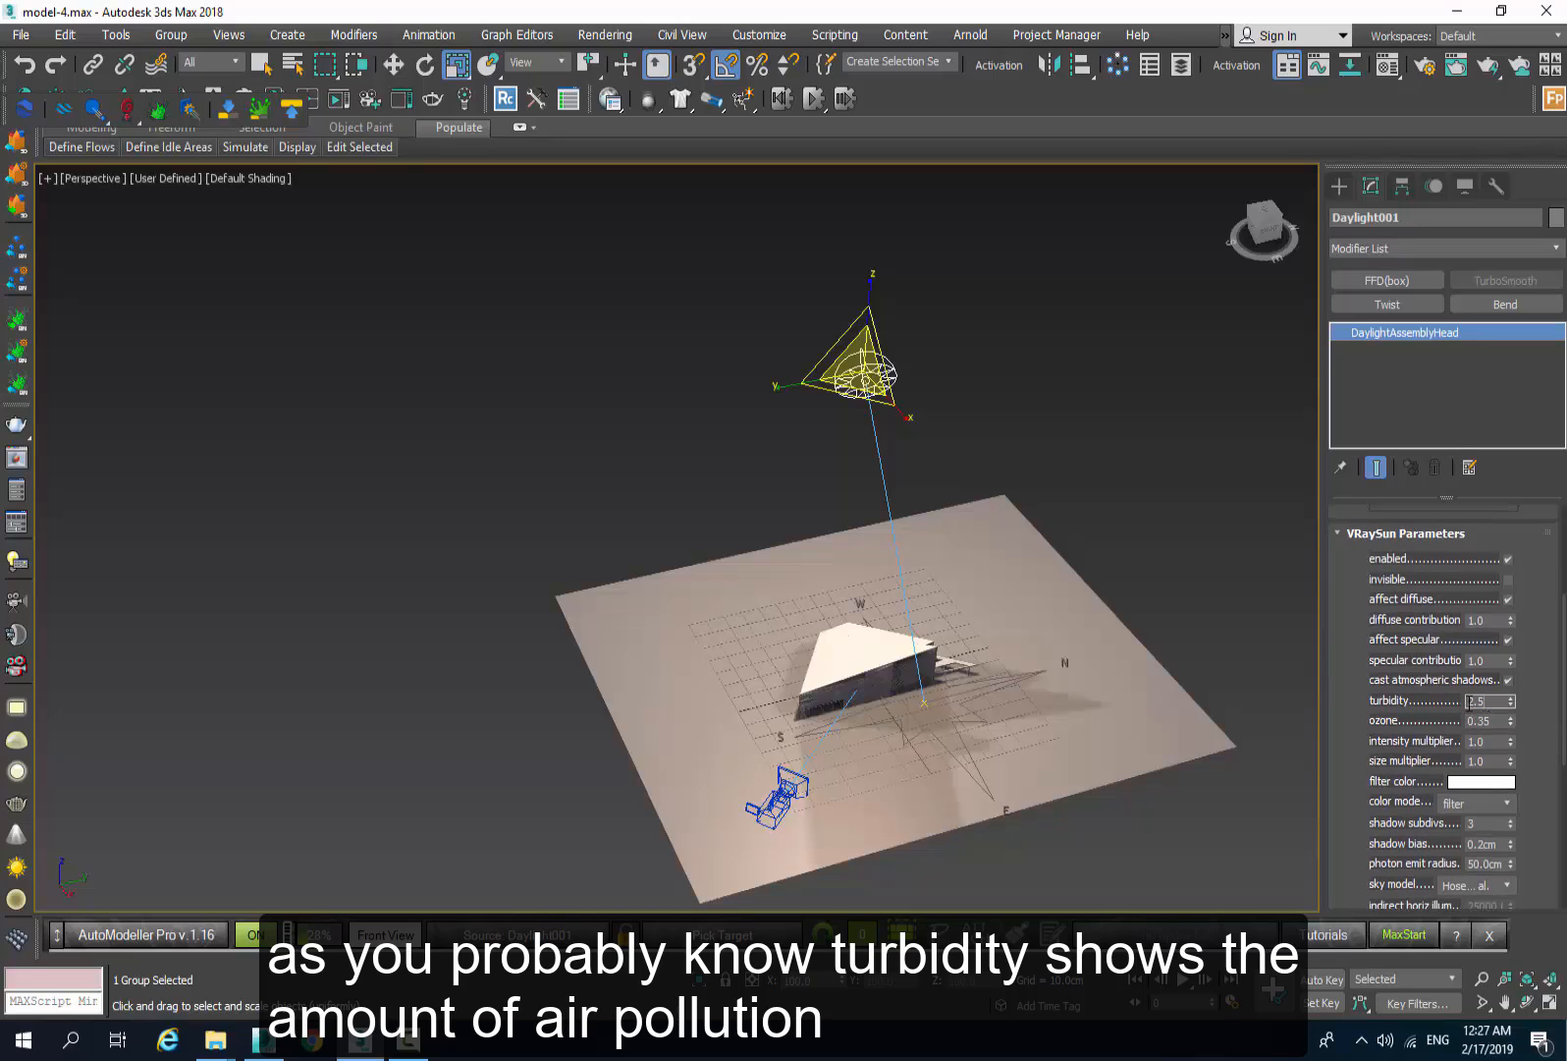
pyautogui.moveTo(1354, 717); pyautogui.dragTo(1349, 646)
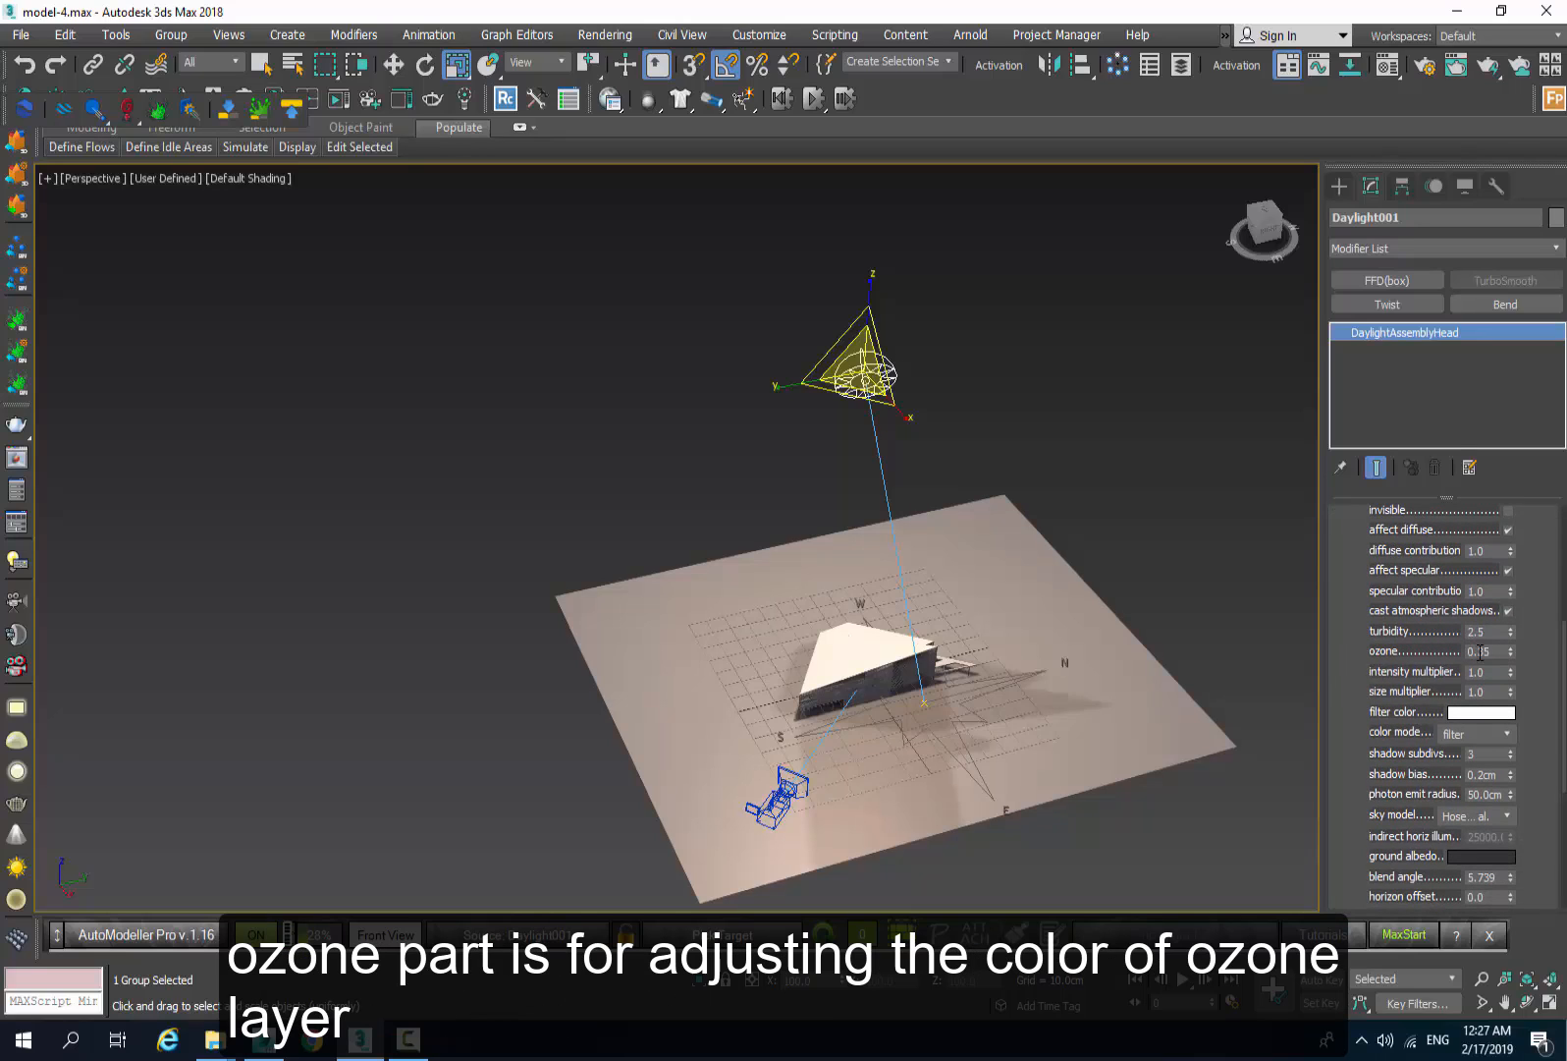
pyautogui.moveTo(1492, 652); pyautogui.dragTo(1350, 614)
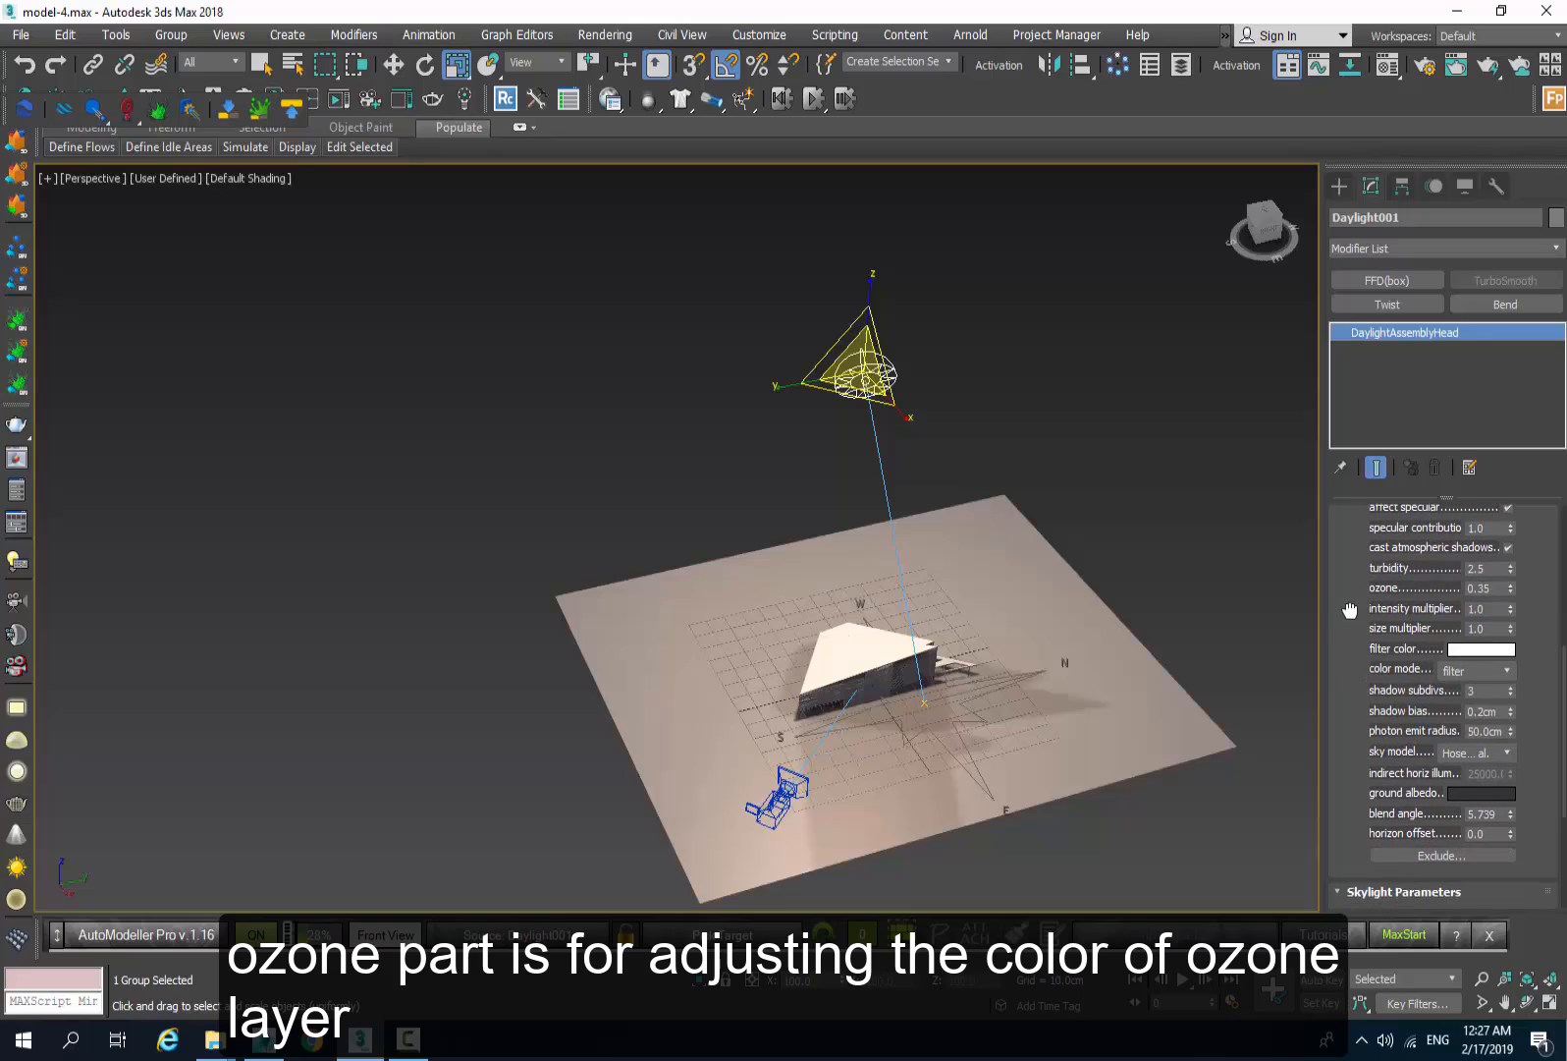
pyautogui.doubleClick(1477, 609)
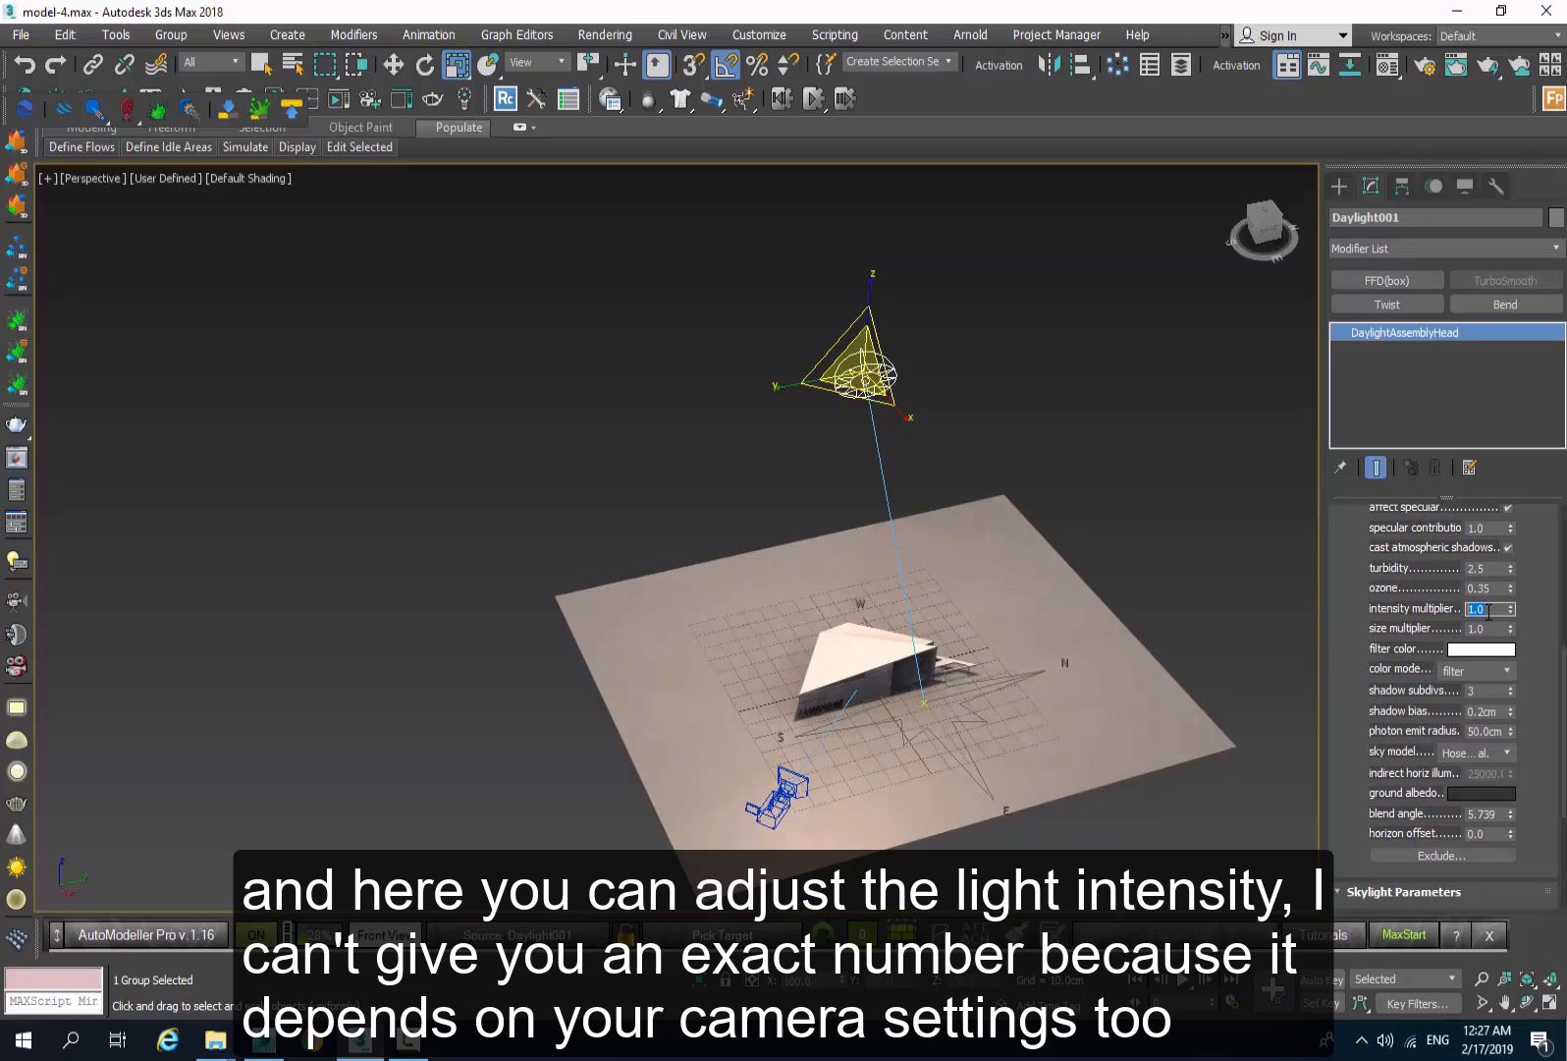
pyautogui.click(778, 805)
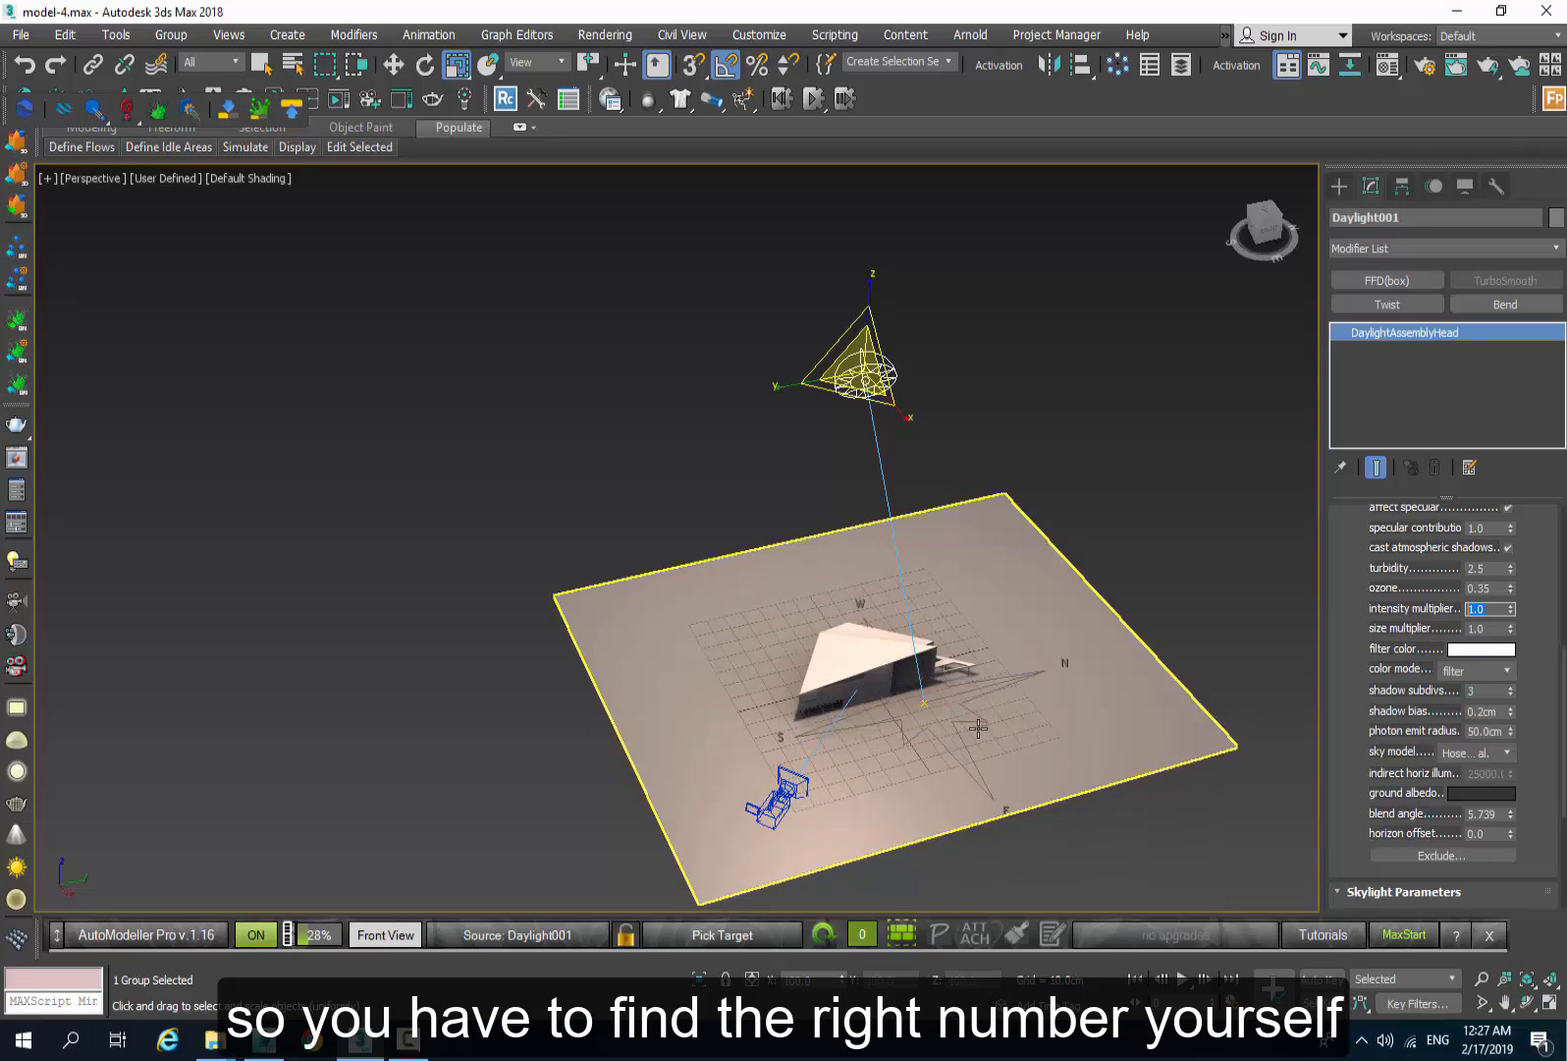
pyautogui.moveTo(968, 761); pyautogui.dragTo(946, 720, button='middle')
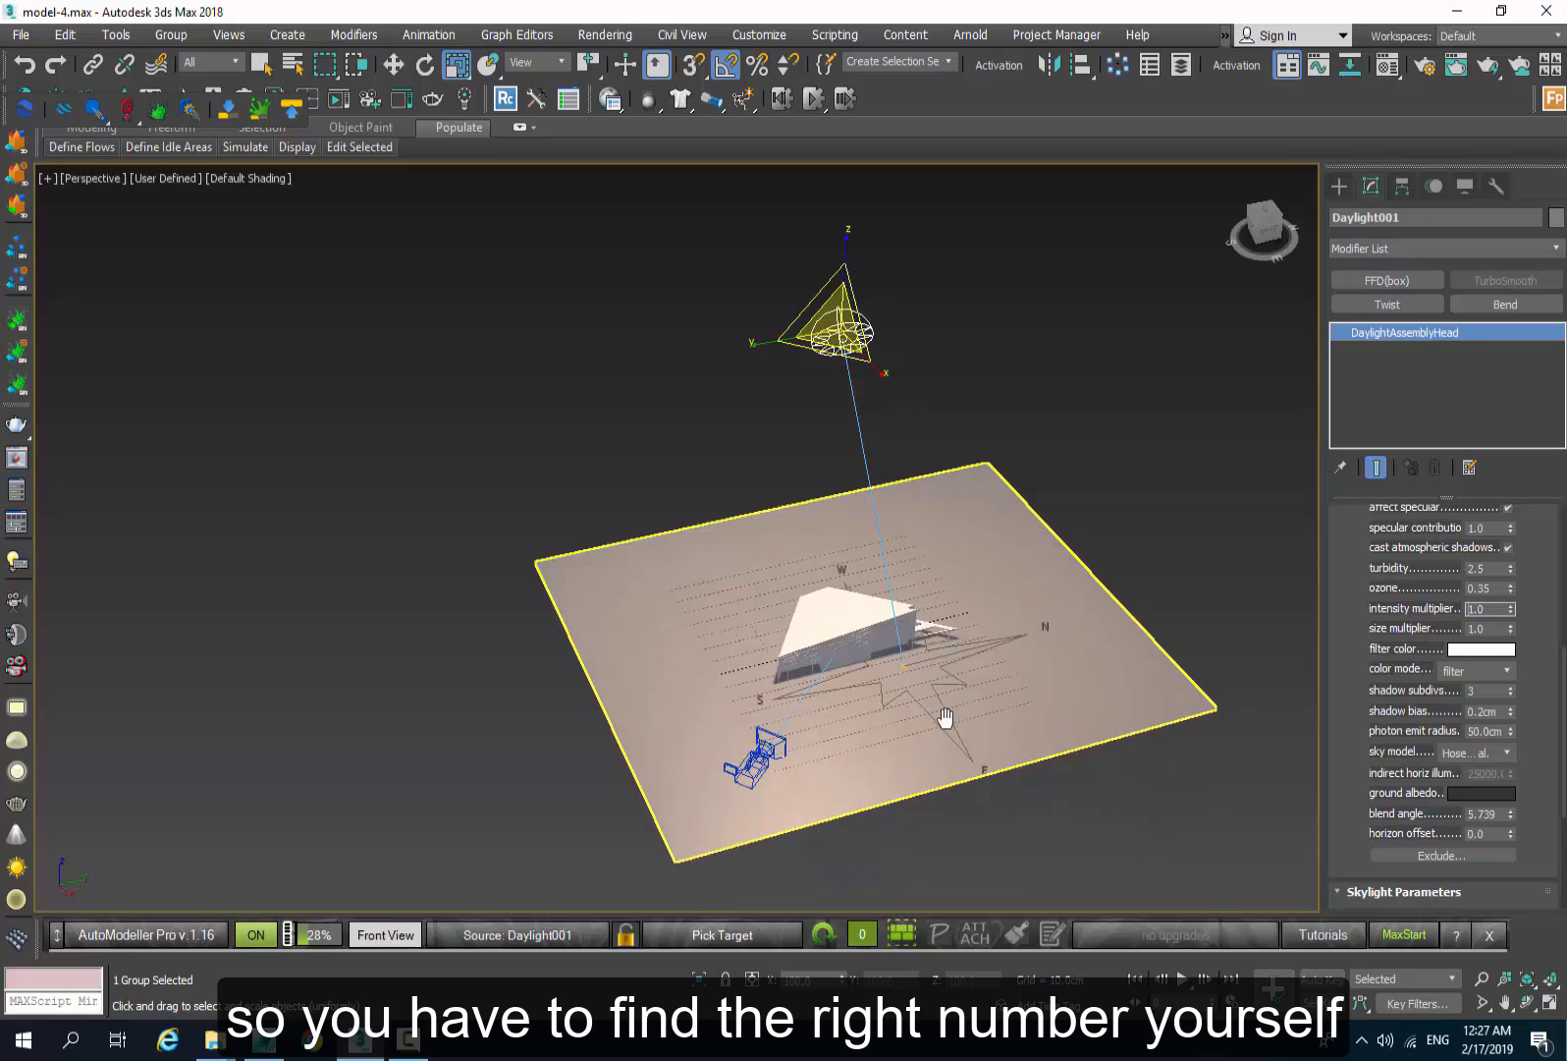
# Examine the VRaySun size multiplier, shadow subdivs and Exclude option, followed by the Skylight parameters.
pyautogui.doubleClick(1491, 630)
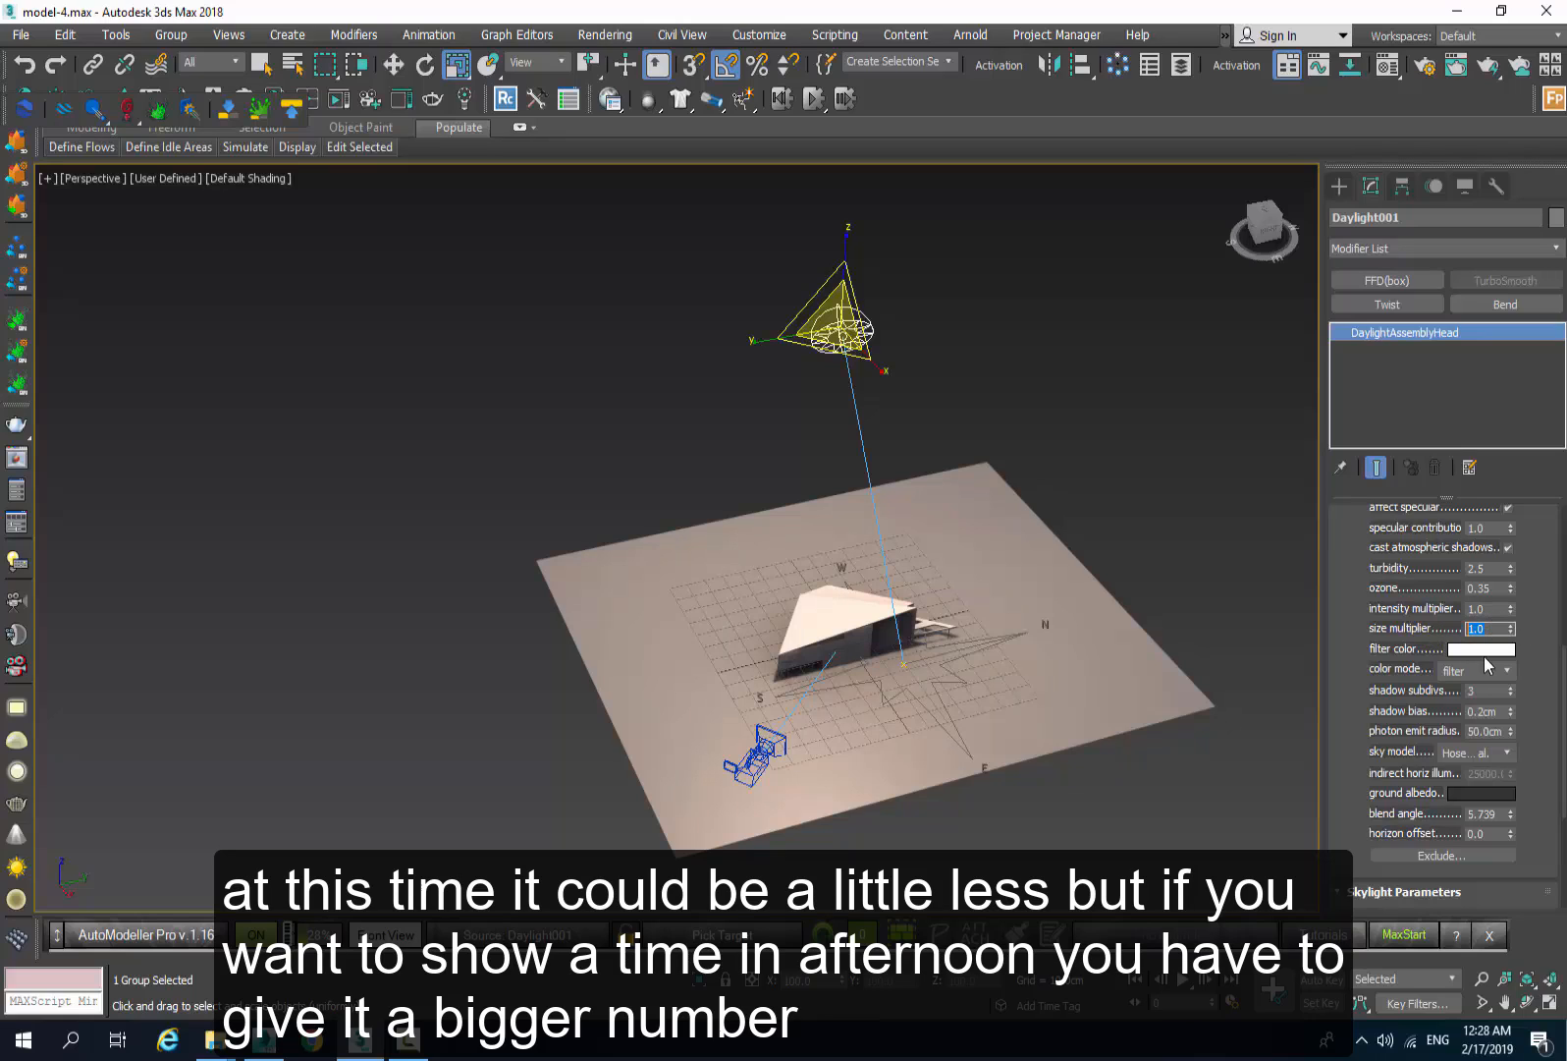
pyautogui.moveTo(1369, 709); pyautogui.dragTo(1366, 635)
pyautogui.moveTo(1493, 620); pyautogui.dragTo(1402, 616)
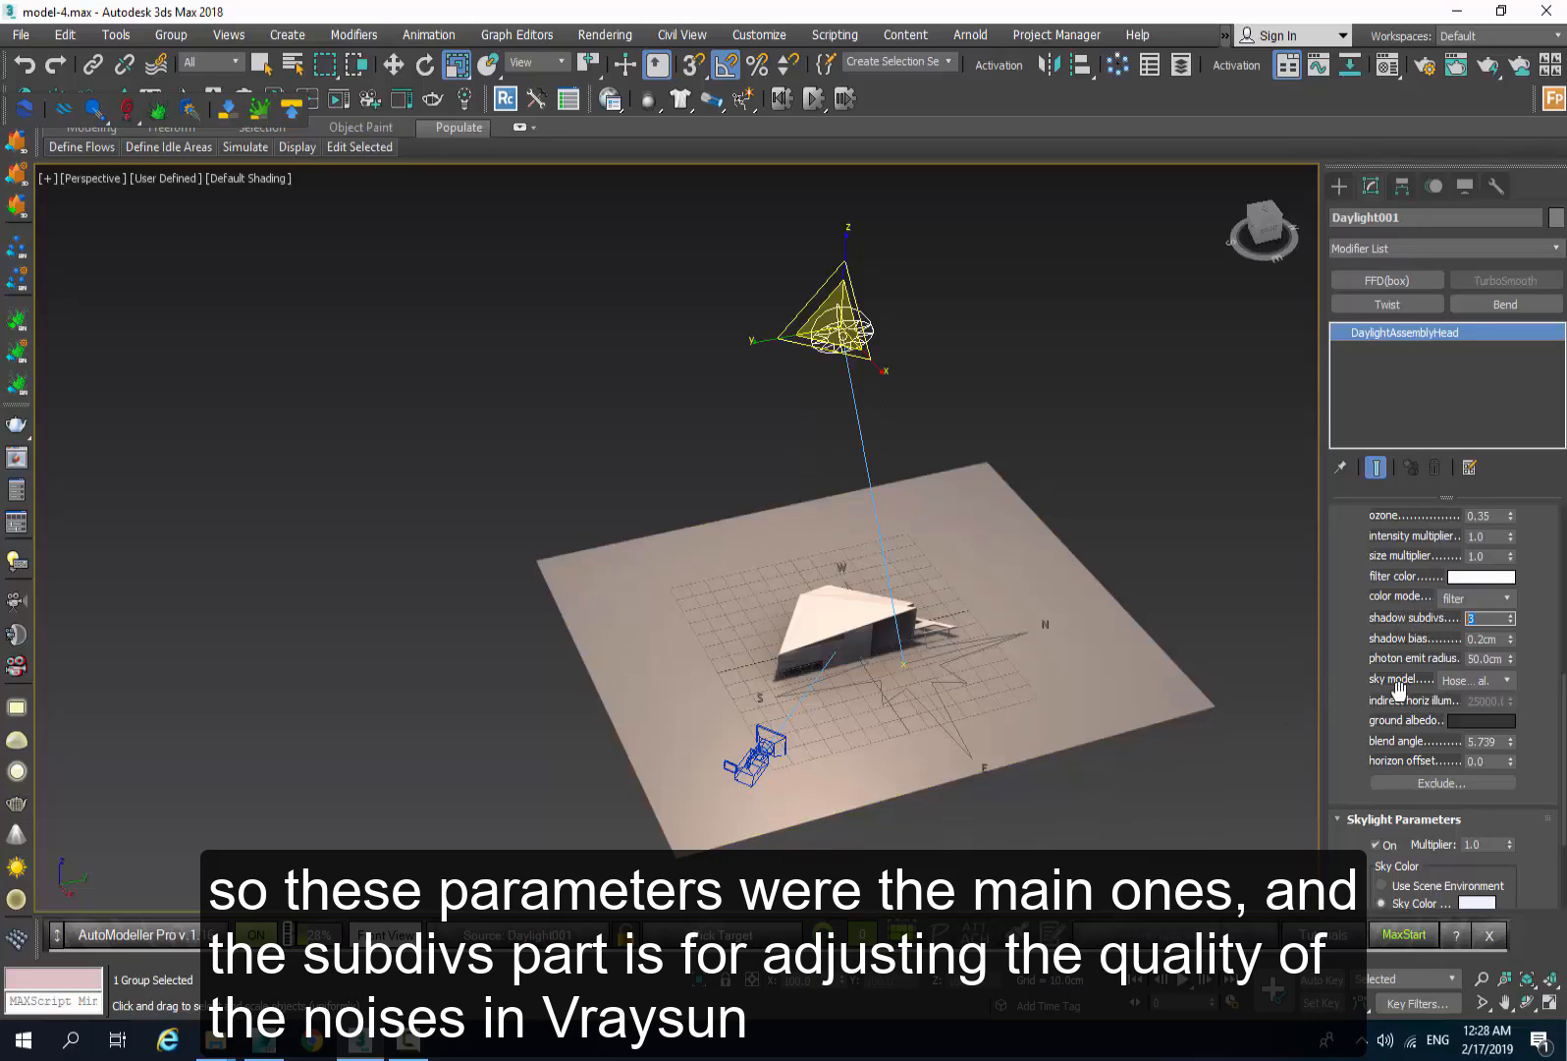
pyautogui.click(1351, 677)
pyautogui.scroll(-3, 1351, 678)
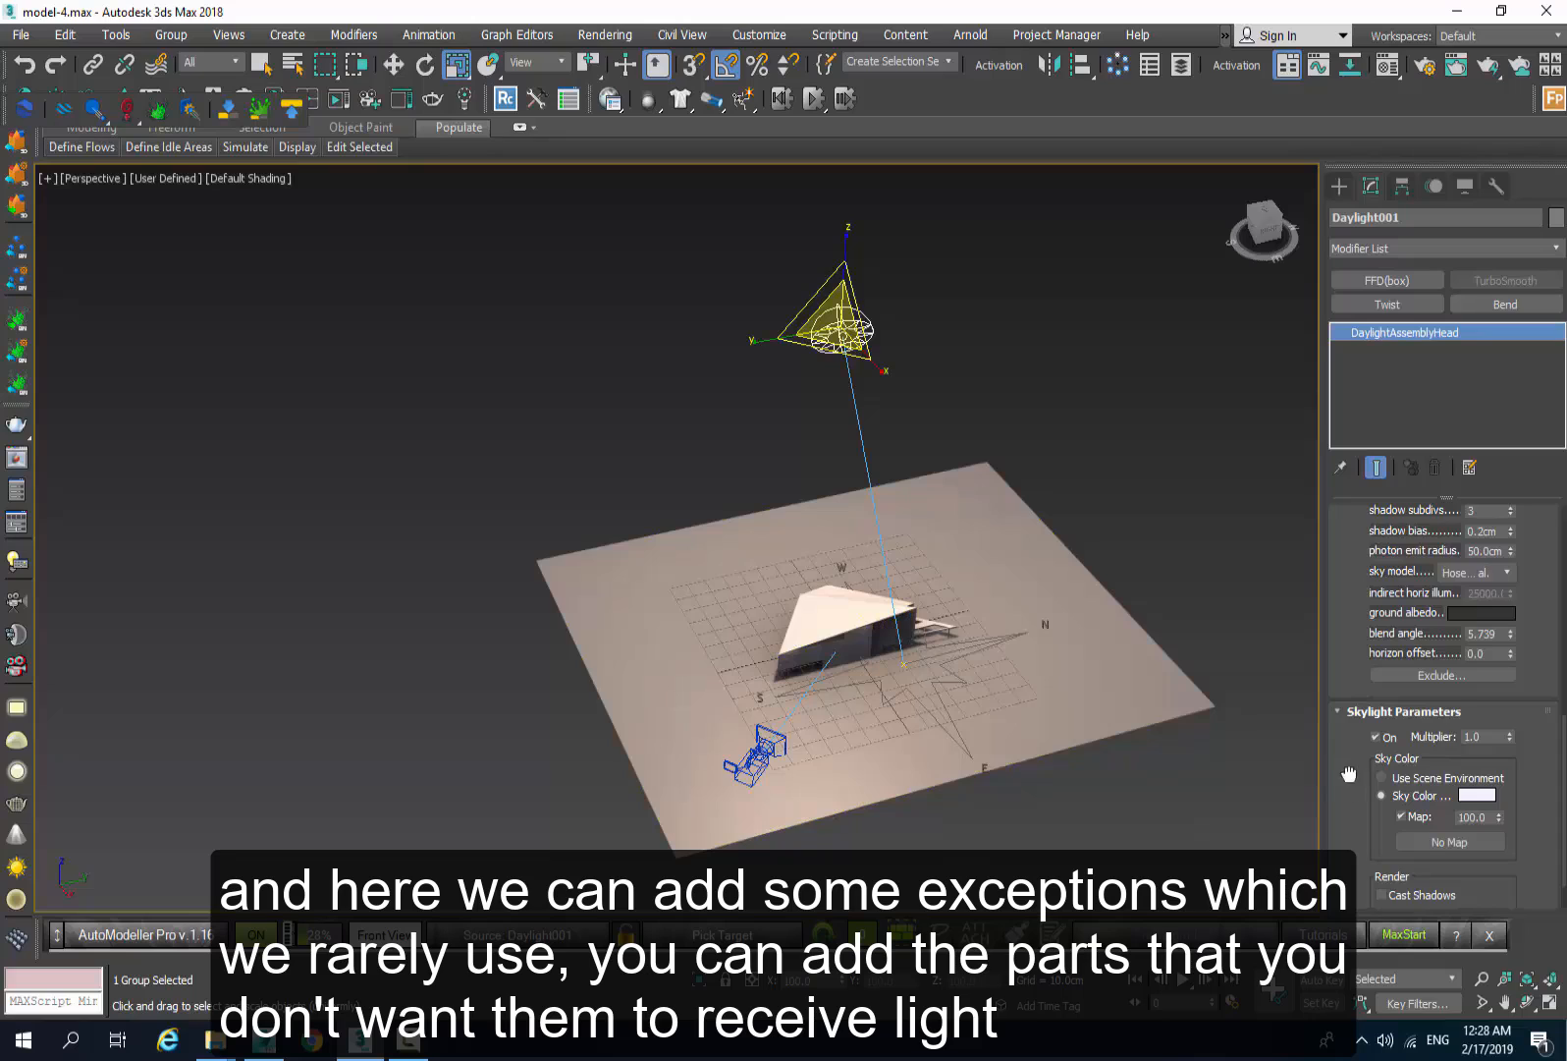
pyautogui.scroll(-2, 1349, 775)
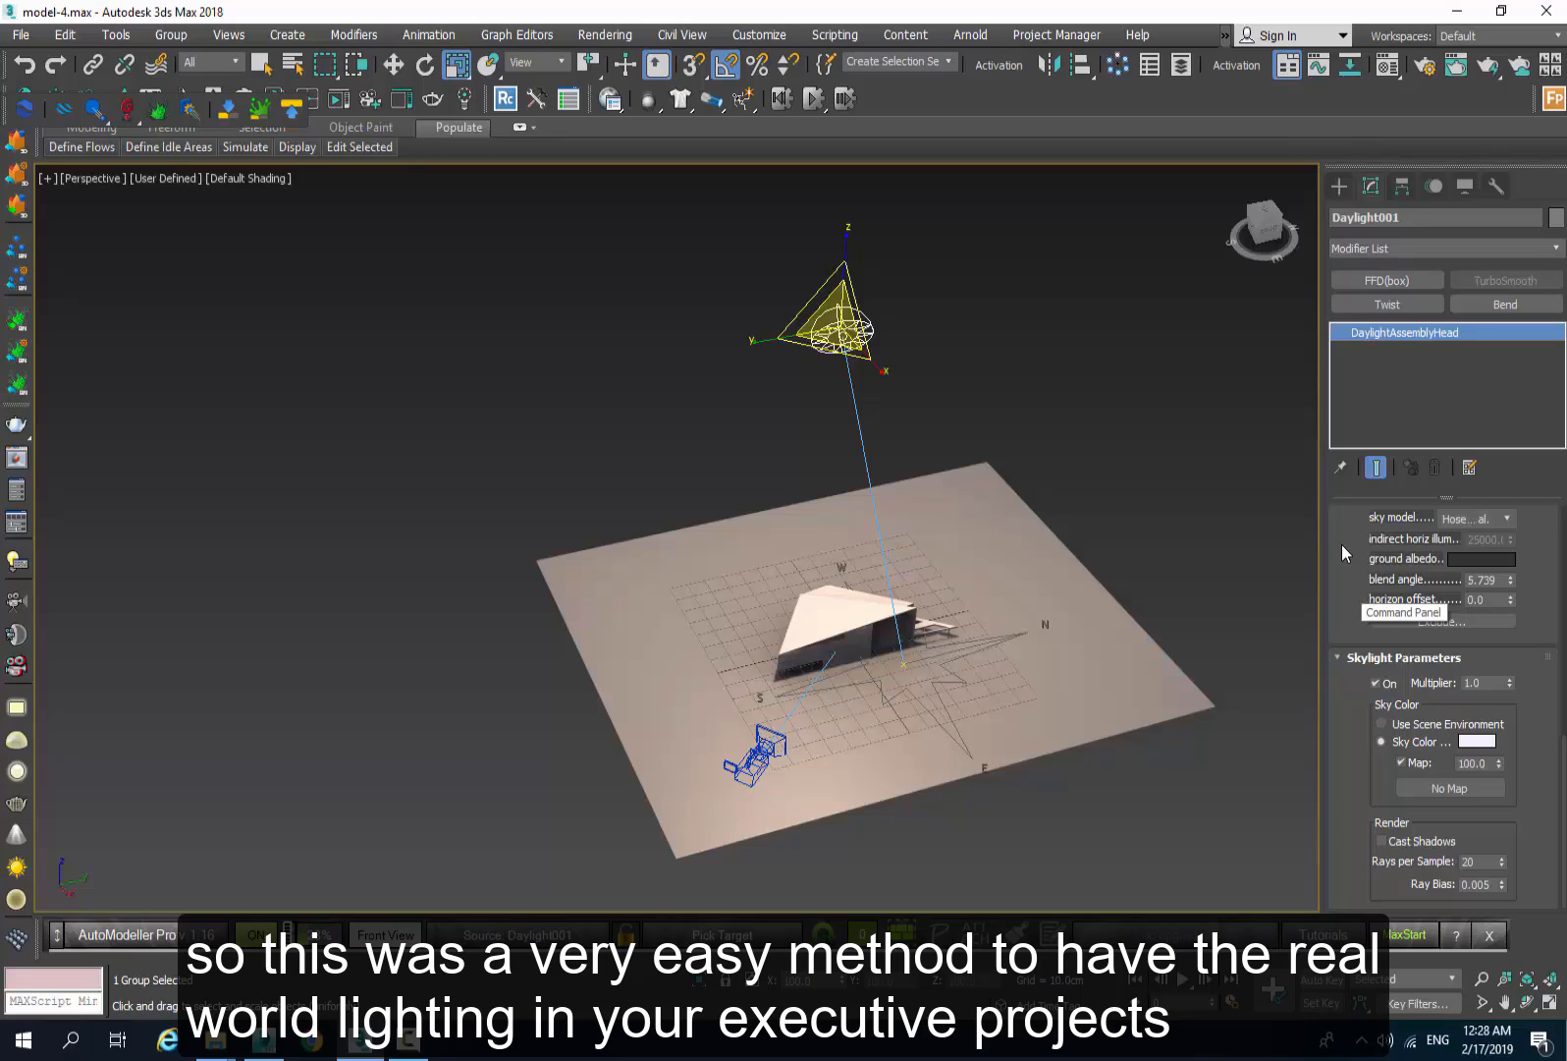
# Return to the daylight's position setup and open its hour value for editing.
pyautogui.scroll(10, 1347, 590)
pyautogui.scroll(3, 1352, 763)
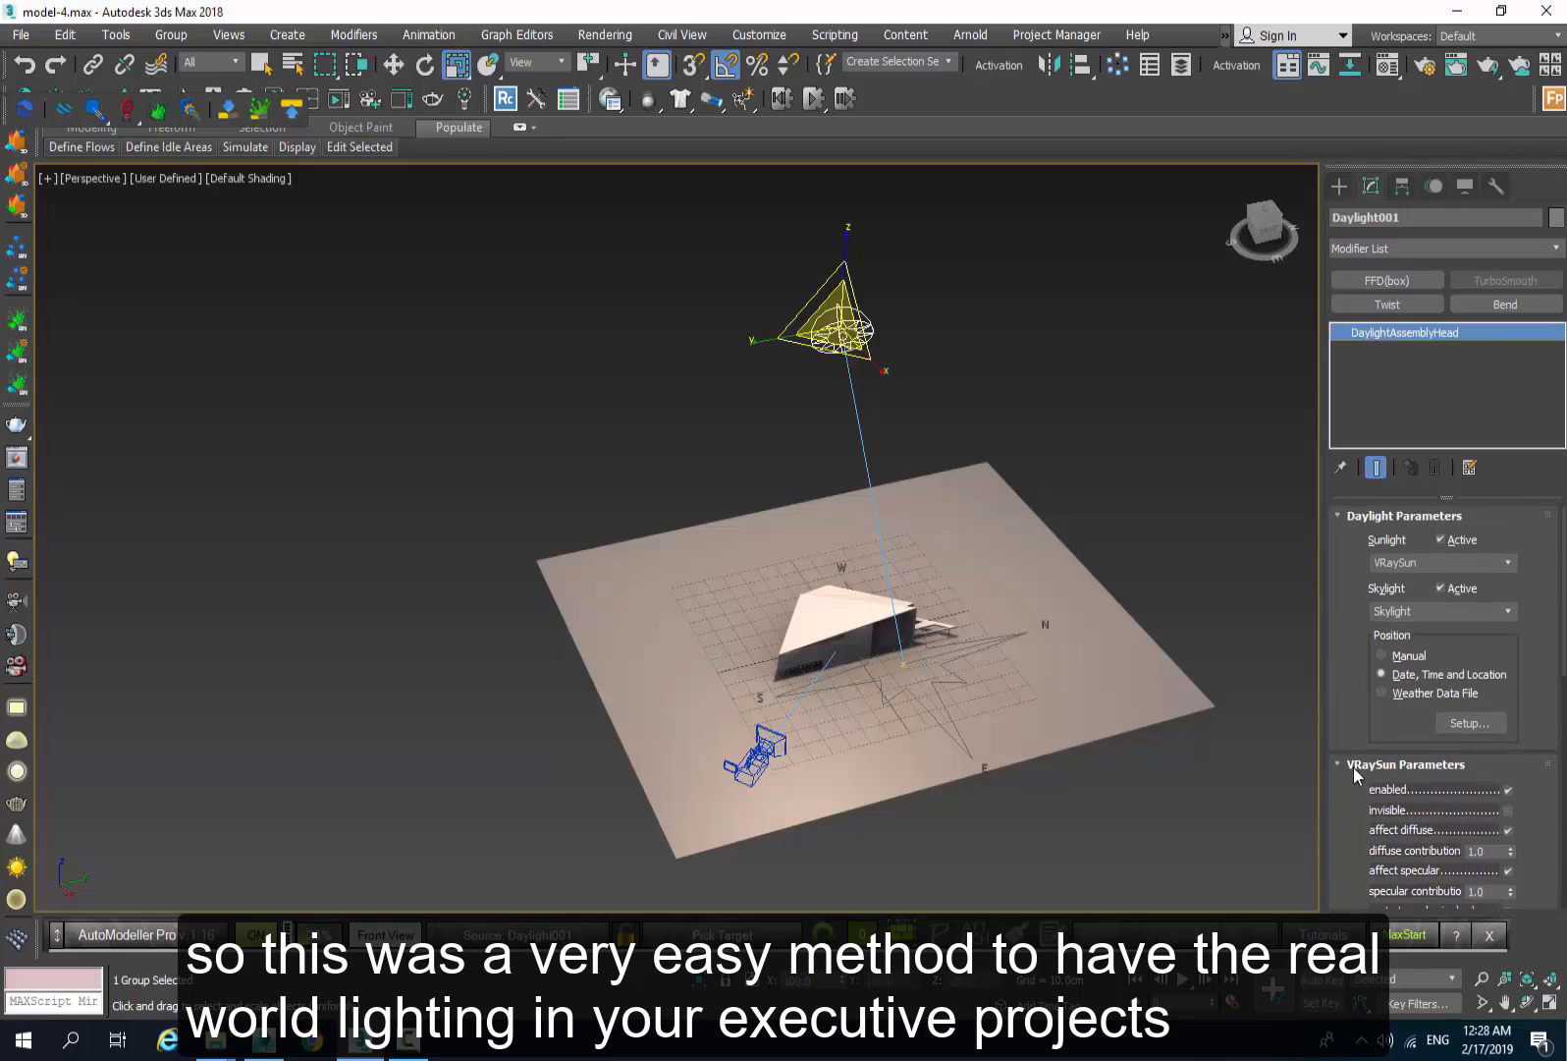
pyautogui.scroll(-1, 1358, 726)
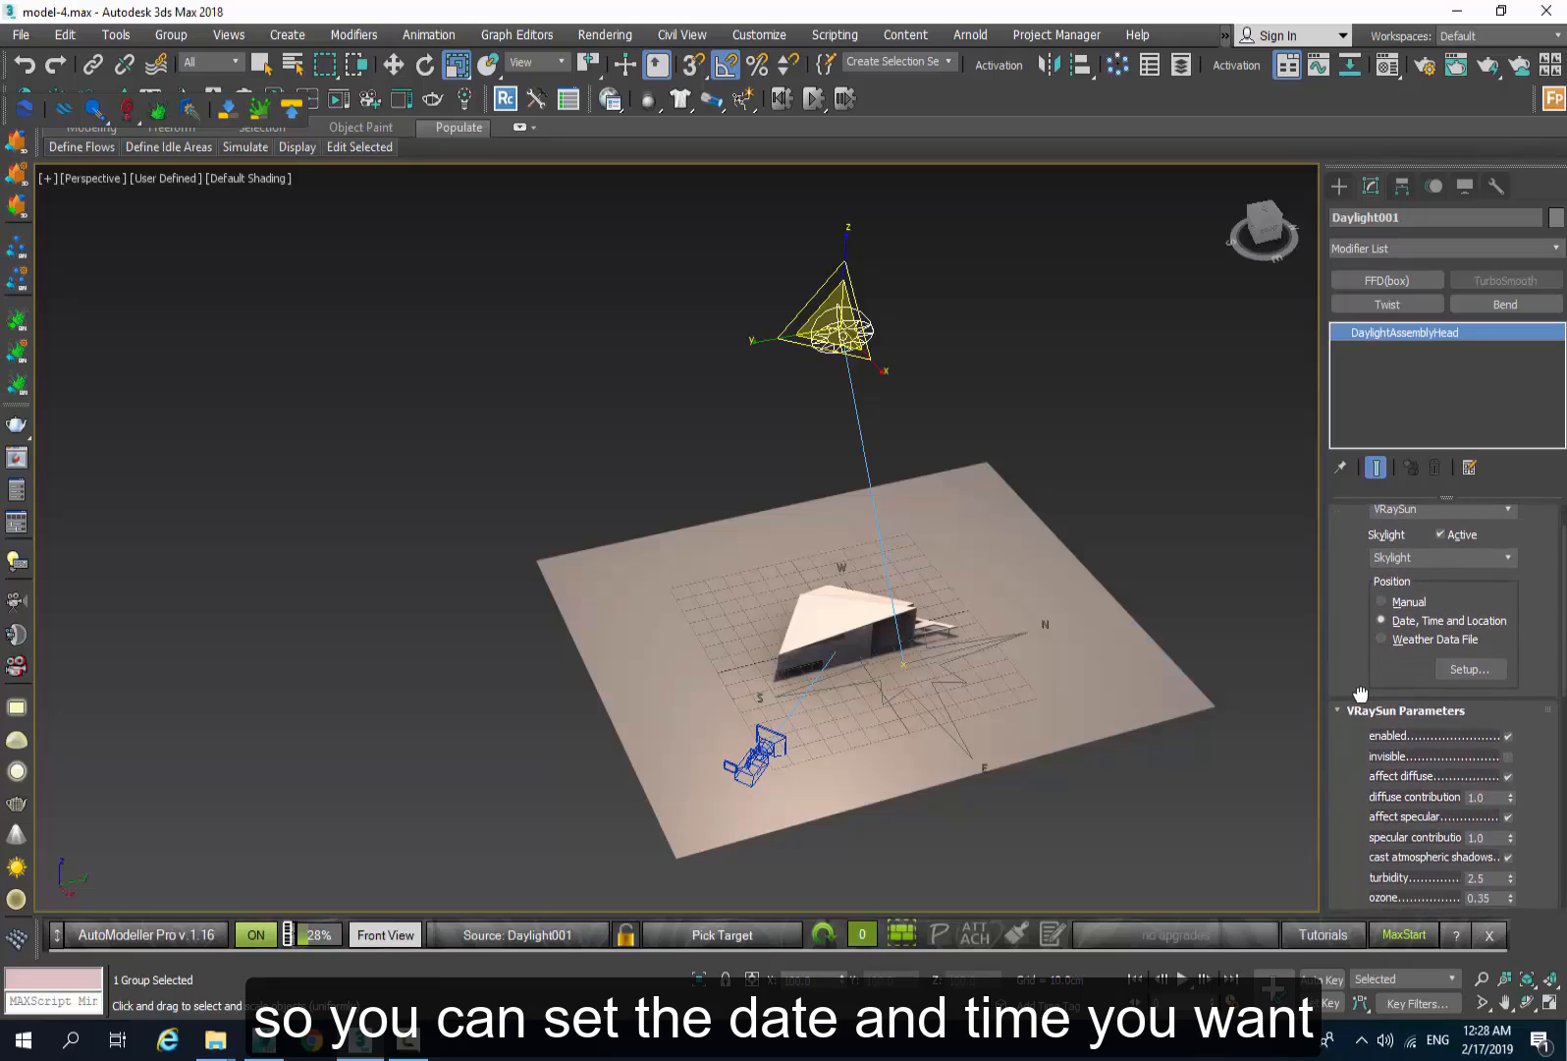
pyautogui.click(1470, 668)
pyautogui.moveTo(1408, 510); pyautogui.dragTo(1374, 518)
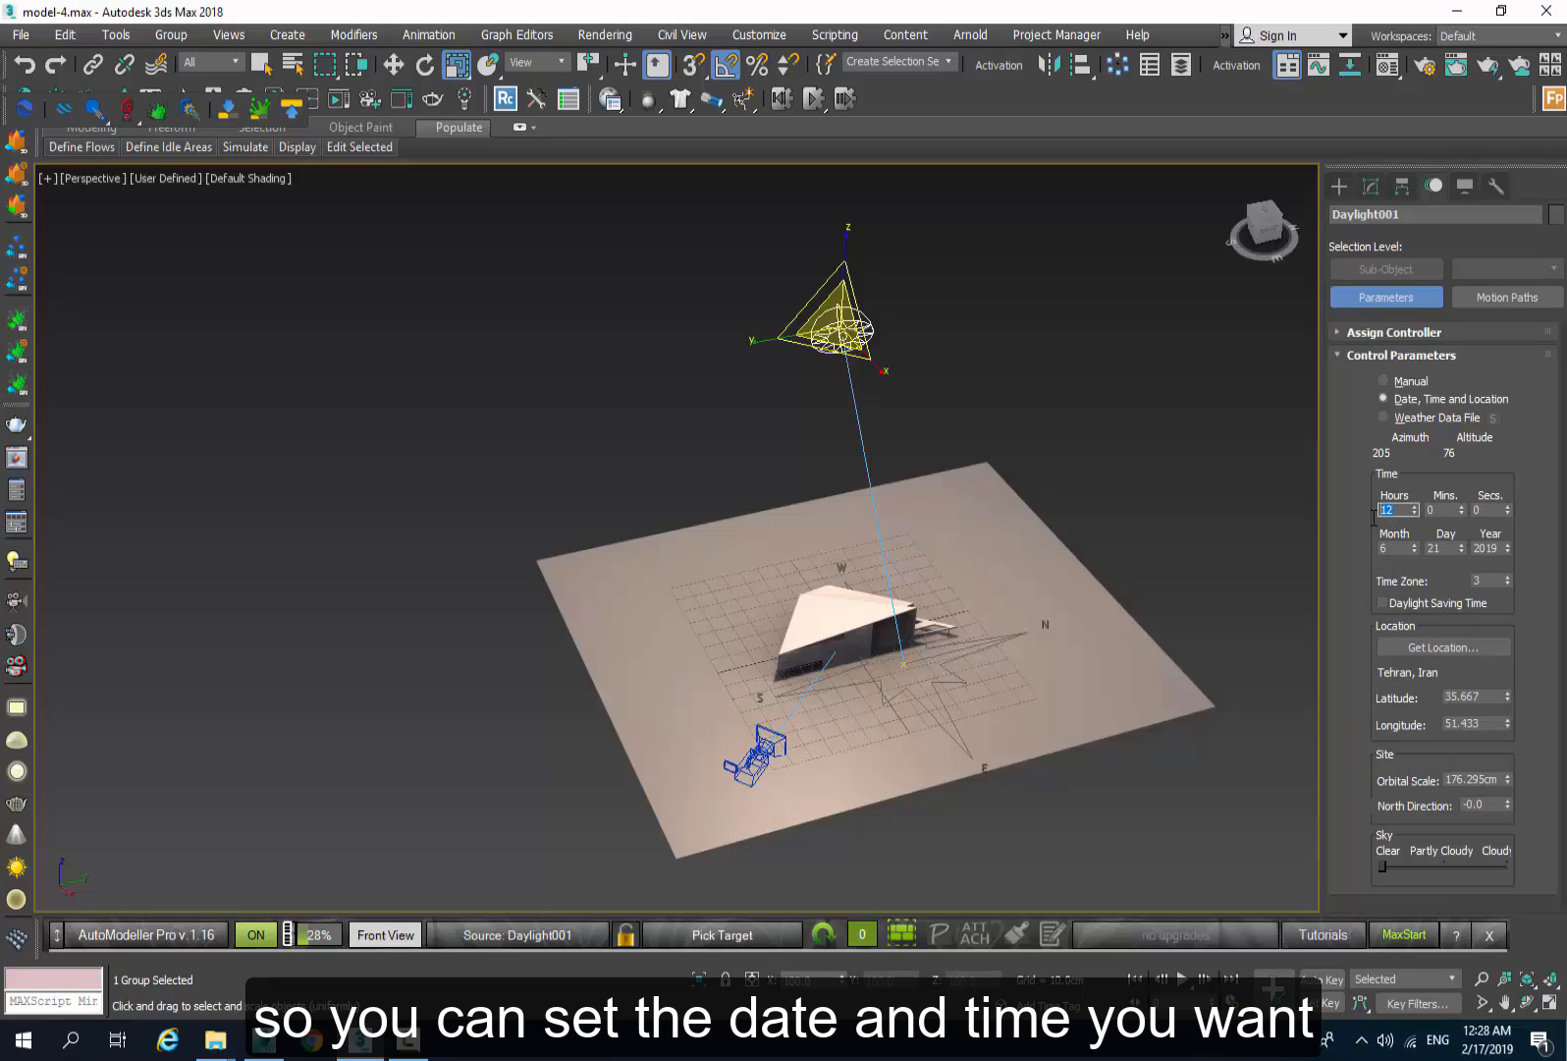